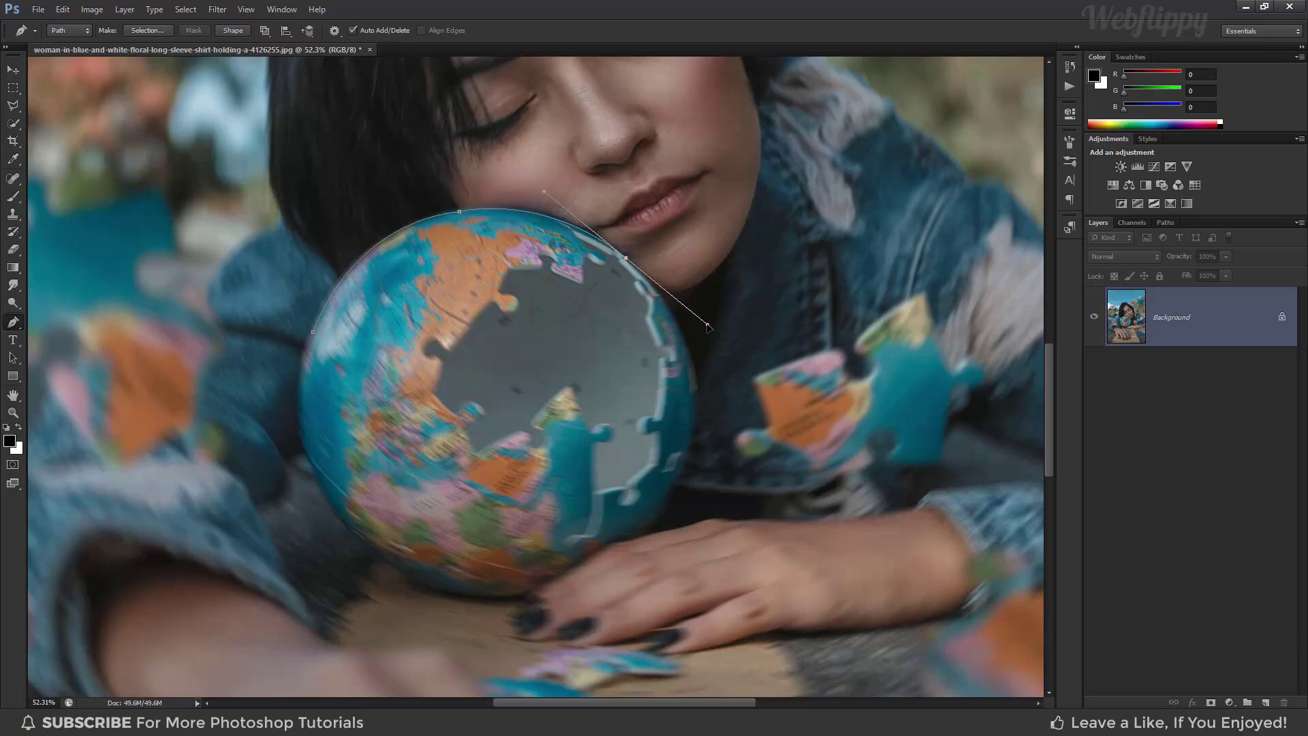
# Finish tracing the globe's outline with the Pen tool, following its edge past the fingers and closing the path
pyautogui.press('alt')
pyautogui.keyDown('alt'); pyautogui.click(626, 259); pyautogui.keyUp('alt')
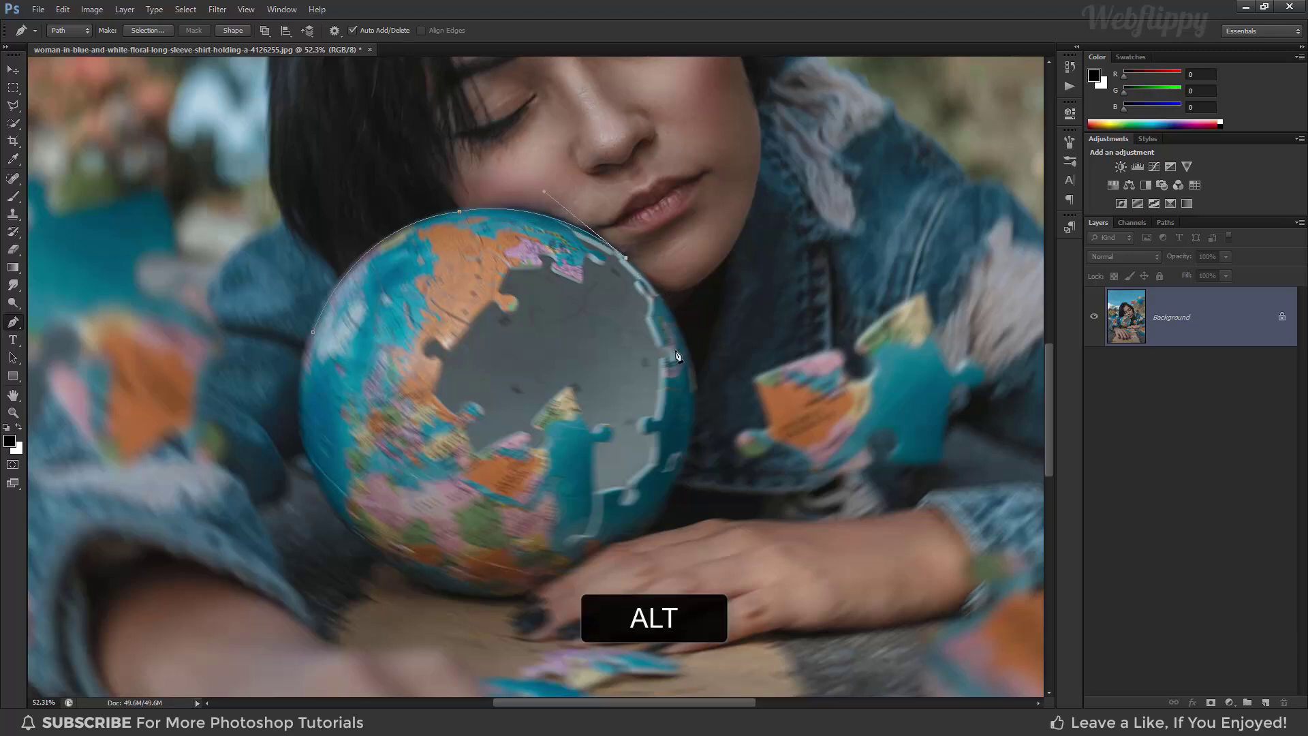
pyautogui.moveTo(664, 357); pyautogui.dragTo(627, 339)
pyautogui.moveTo(656, 403); pyautogui.dragTo(567, 550)
pyautogui.keyDown('alt'); pyautogui.click(656, 403); pyautogui.keyUp('alt')
pyautogui.keyDown('alt'); pyautogui.click(608, 495); pyautogui.keyUp('alt')
pyautogui.scroll(3, 605, 499)
pyautogui.click(602, 501)
pyautogui.click(492, 529)
pyautogui.moveTo(402, 434); pyautogui.dragTo(416, 461)
pyautogui.keyDown('alt'); pyautogui.click(402, 434); pyautogui.keyUp('alt')
pyautogui.moveTo(389, 276); pyautogui.dragTo(428, 161)
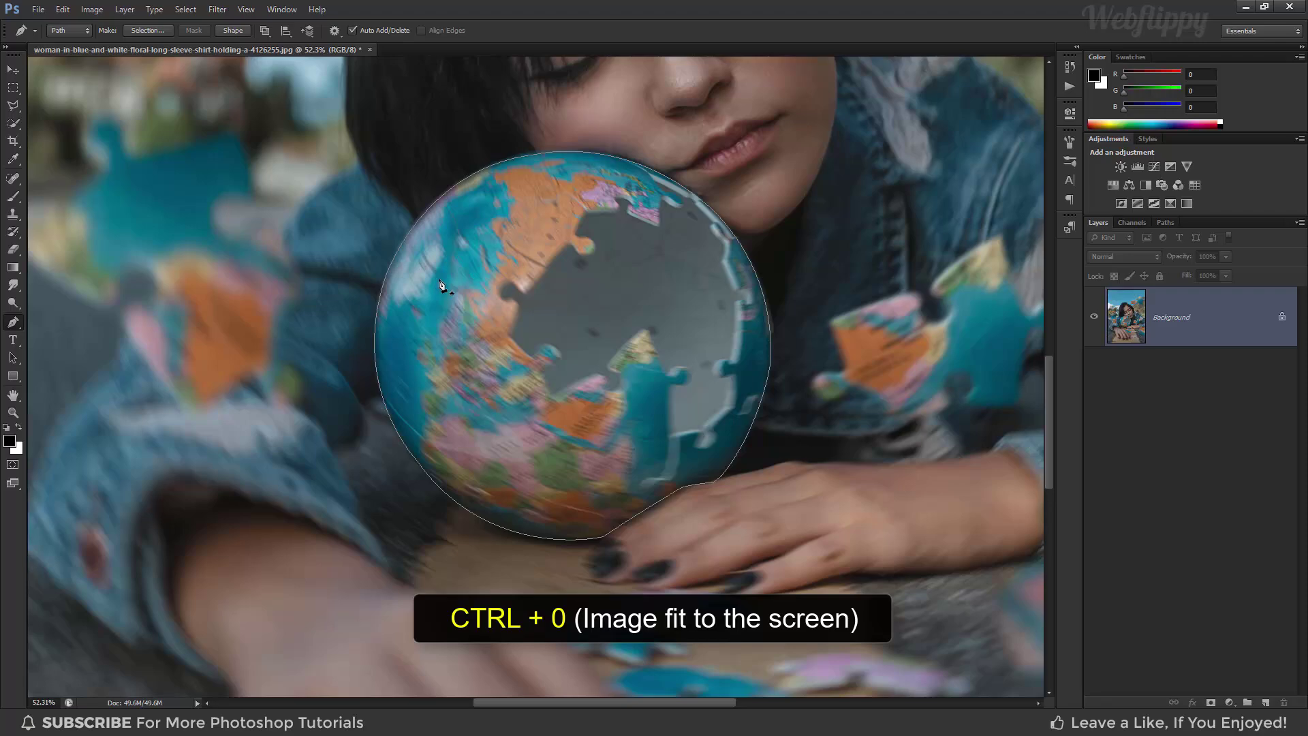
# Turn the globe path into a new anti-aliased selection and copy the selected globe to its own layer
pyautogui.hotkey('ctrl', '0')
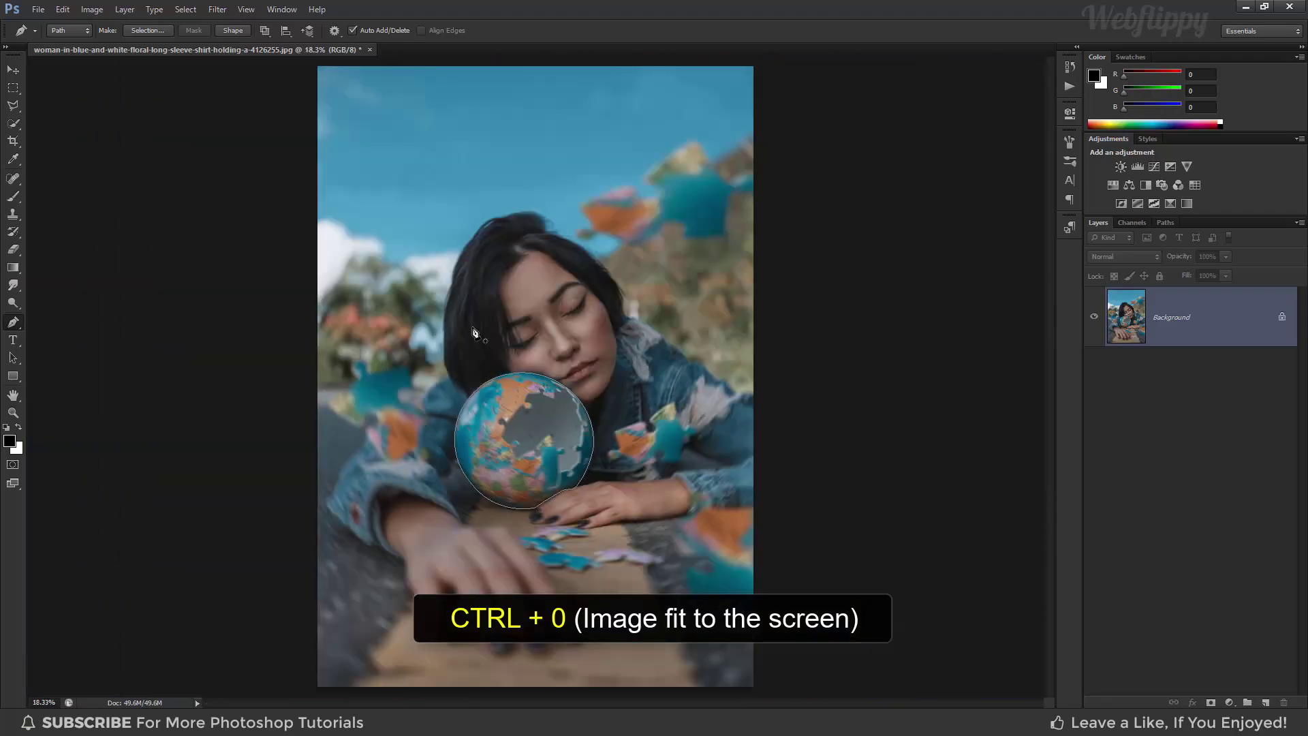
pyautogui.rightClick(516, 415)
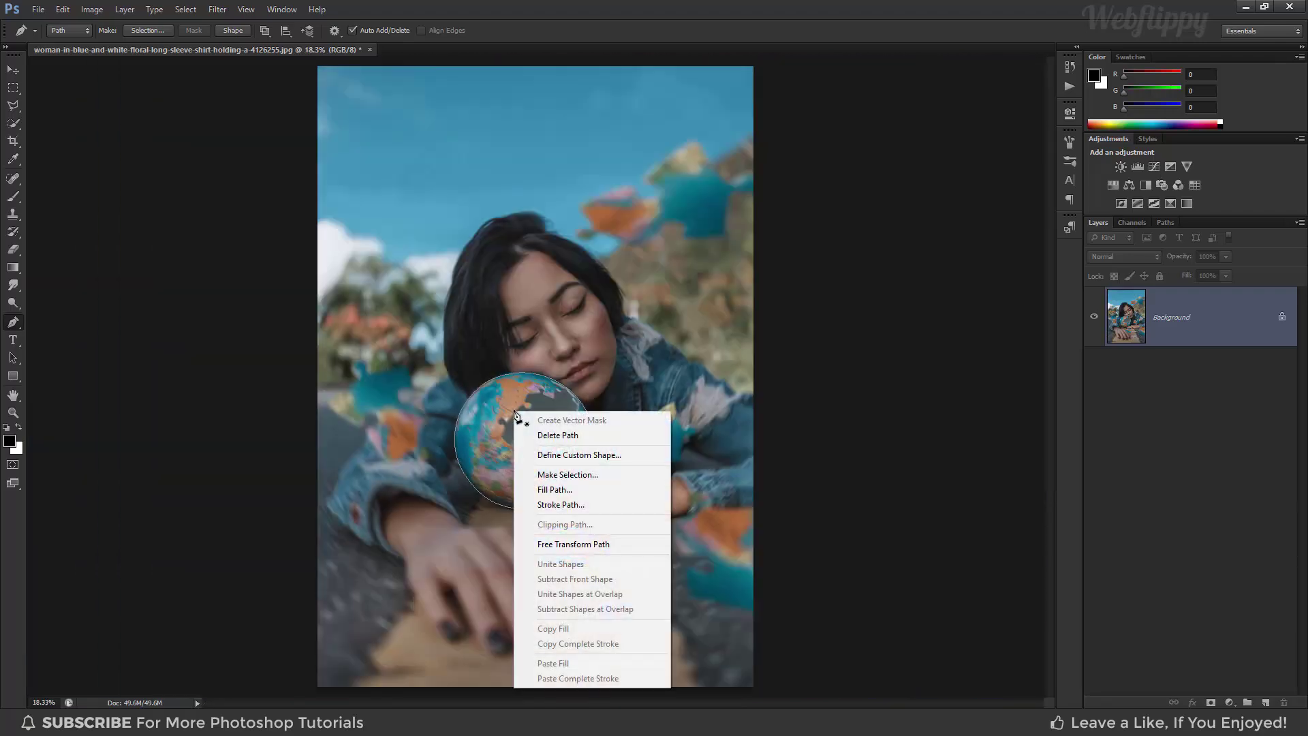
pyautogui.click(584, 475)
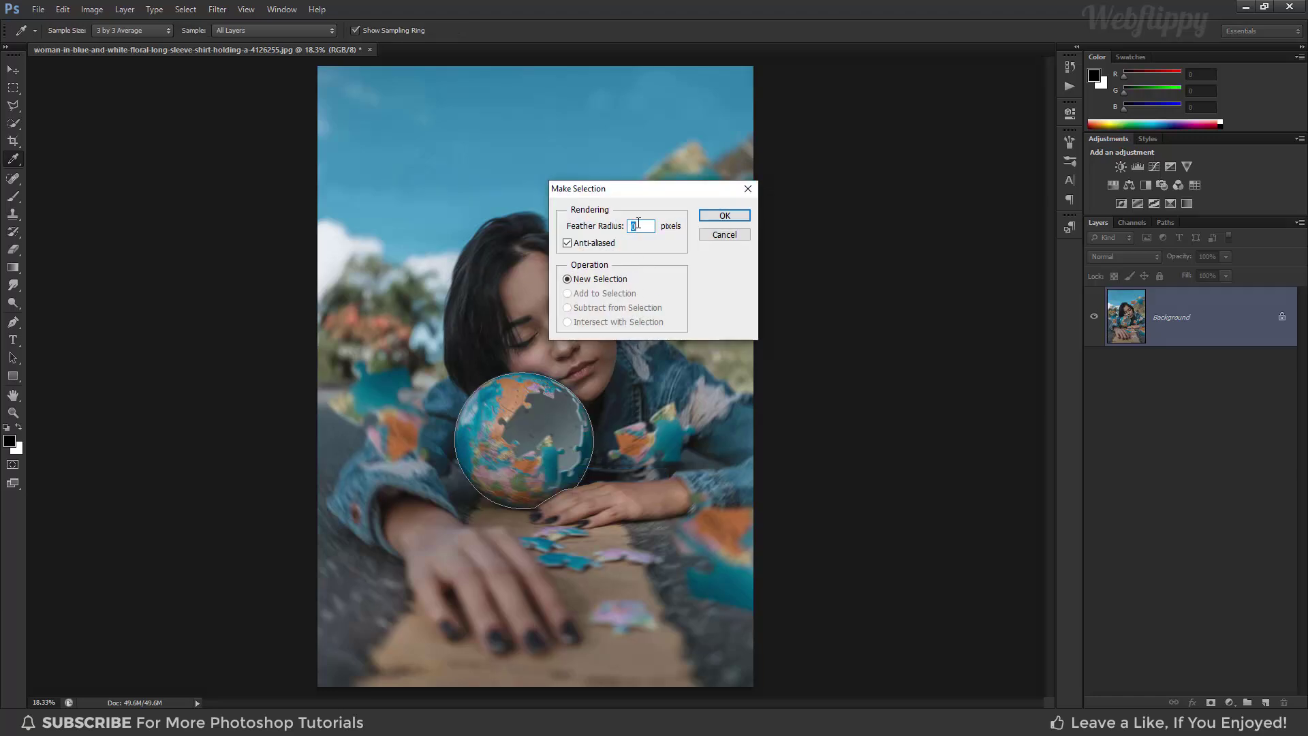
pyautogui.click(725, 215)
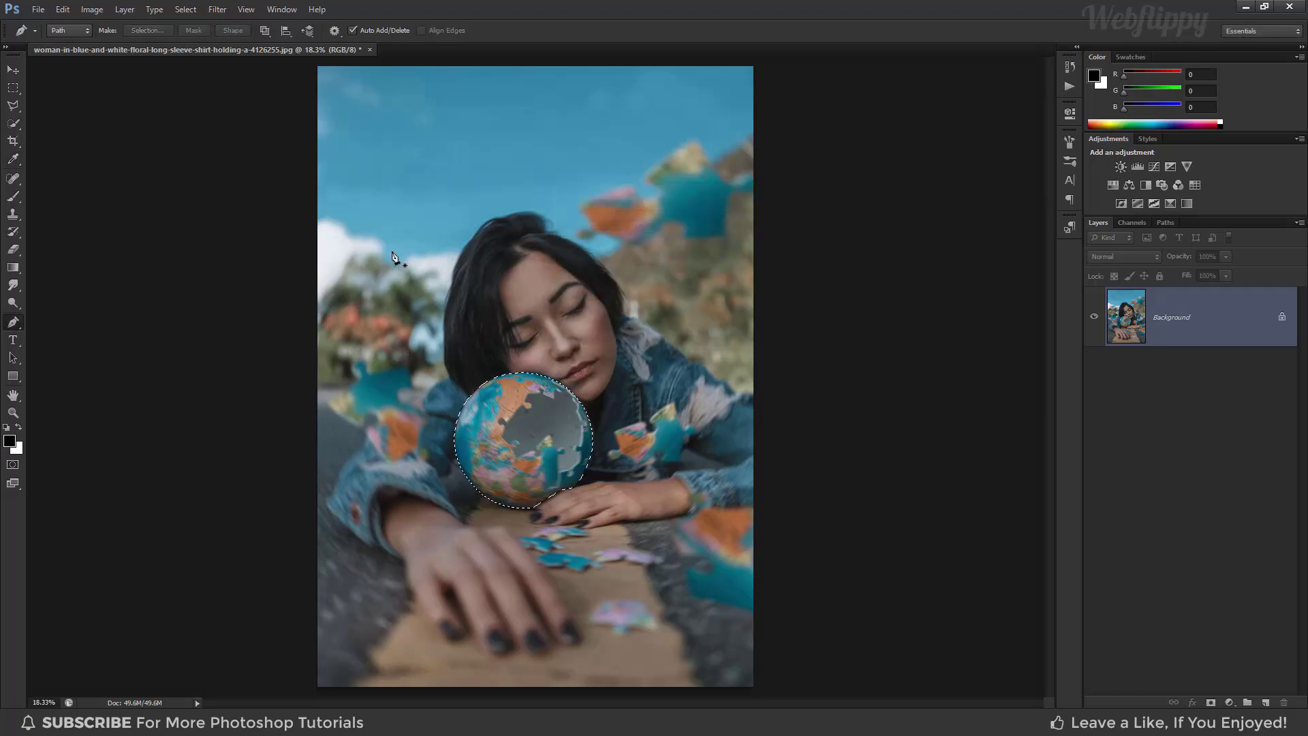
pyautogui.click(13, 69)
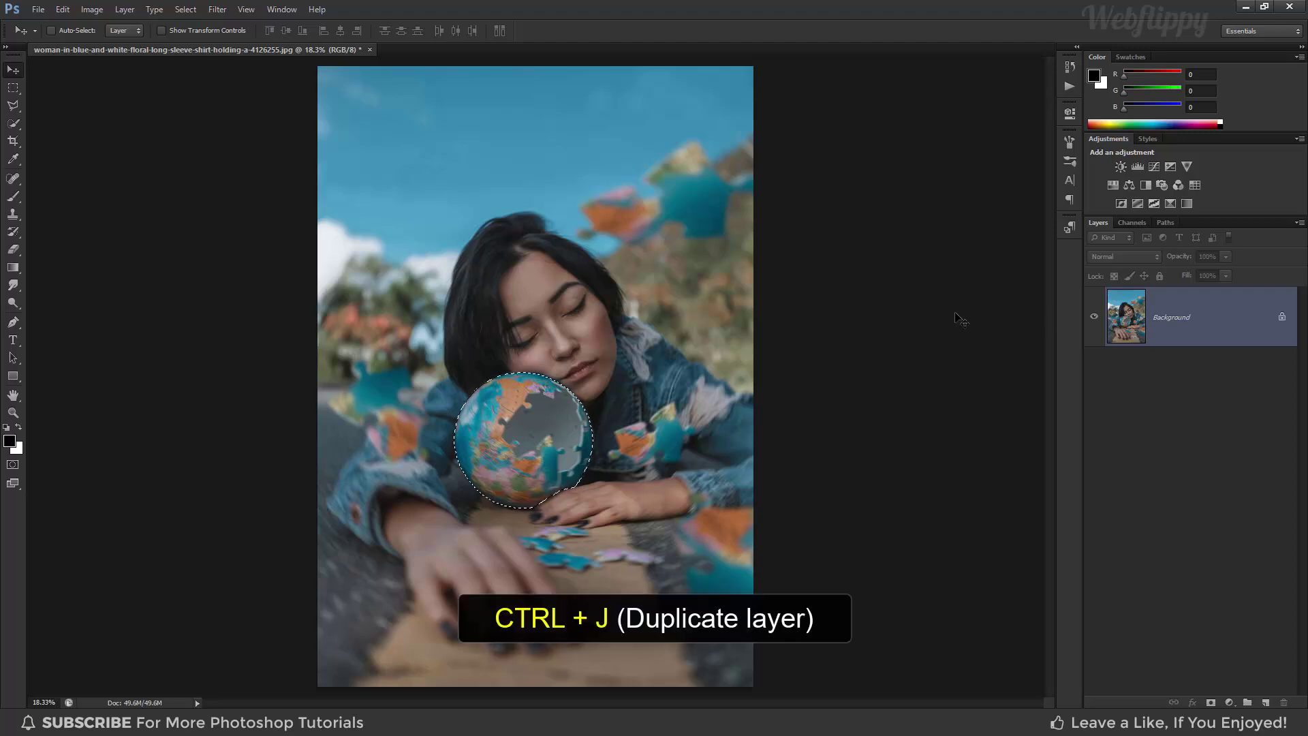
pyautogui.hotkey('ctrl', 'j')
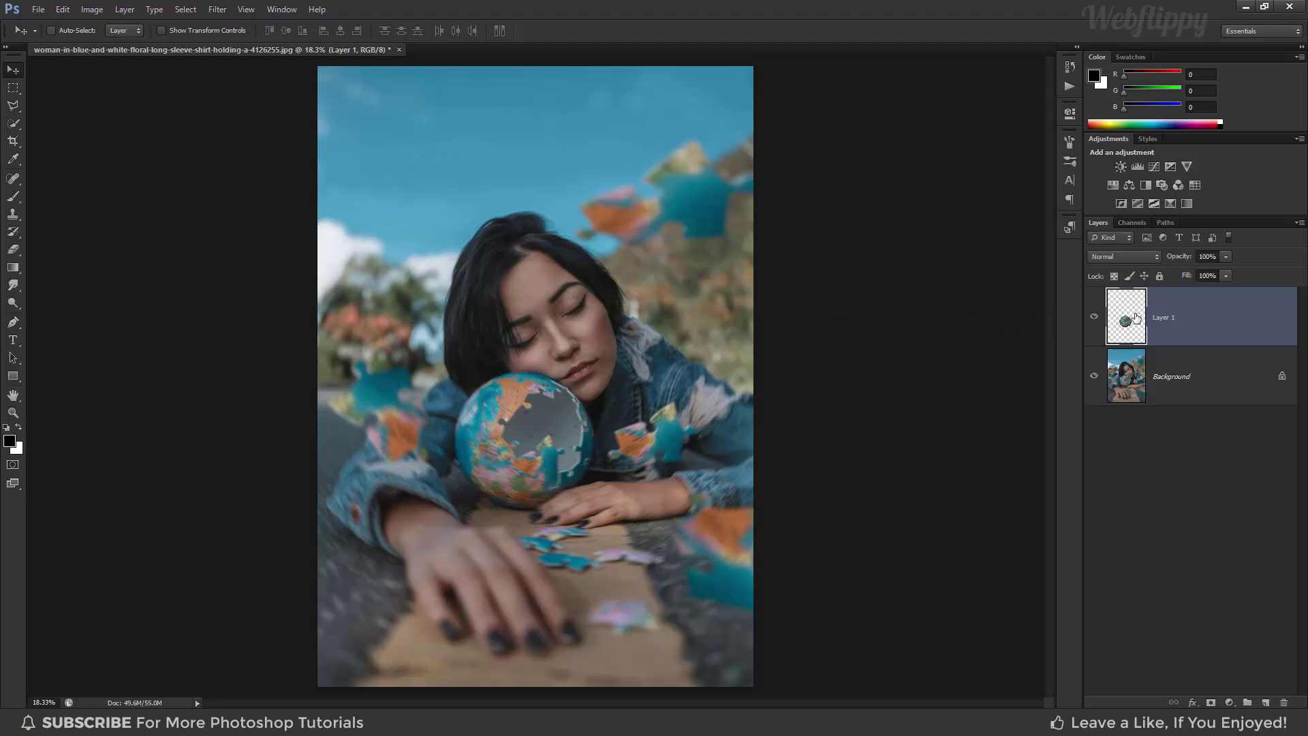
# Convert the globe layer to a smart object and put it in a group
pyautogui.rightClick(1204, 320)
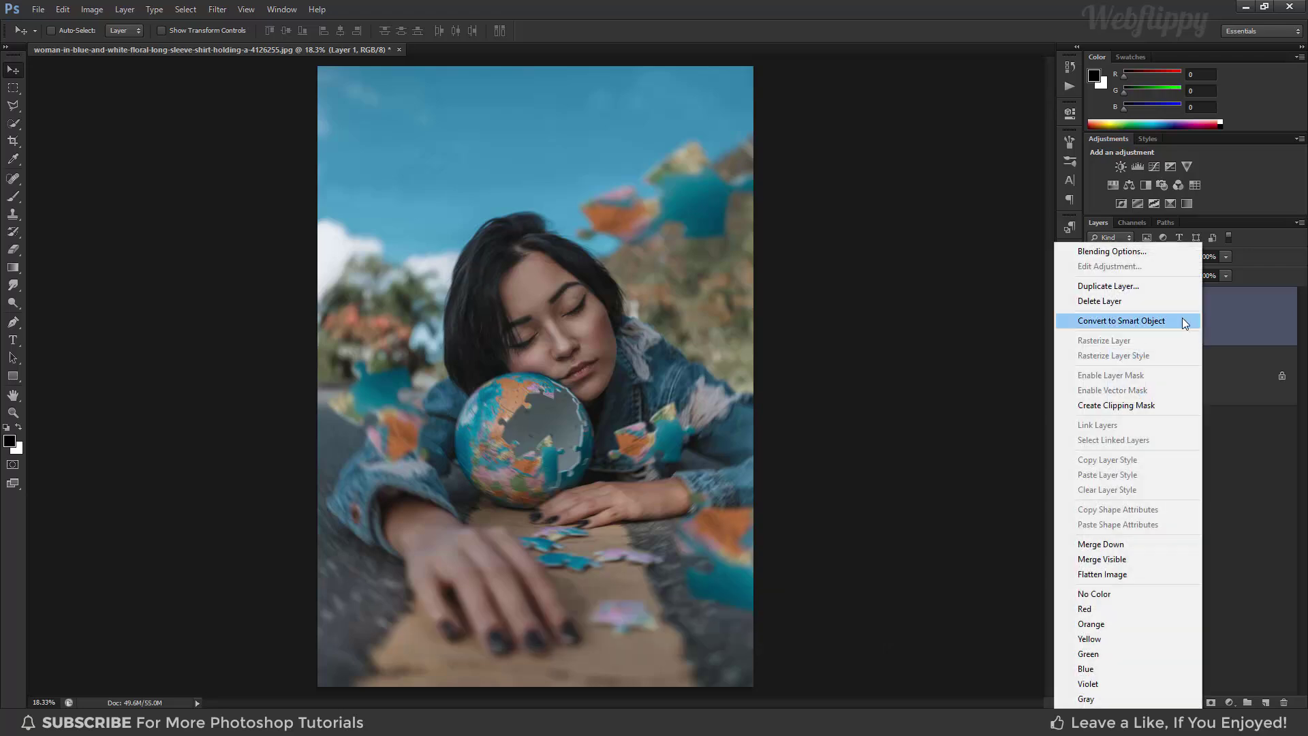
pyautogui.click(1183, 320)
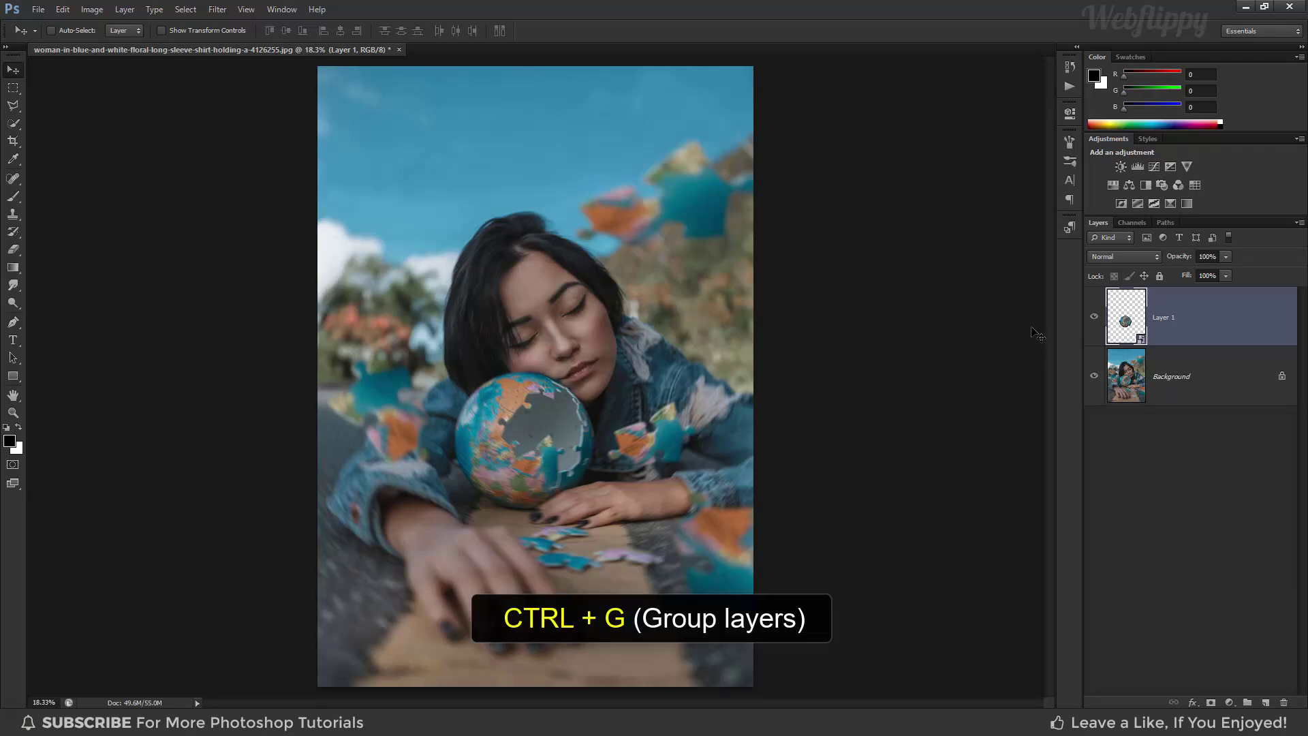
pyautogui.hotkey('ctrl', 'g')
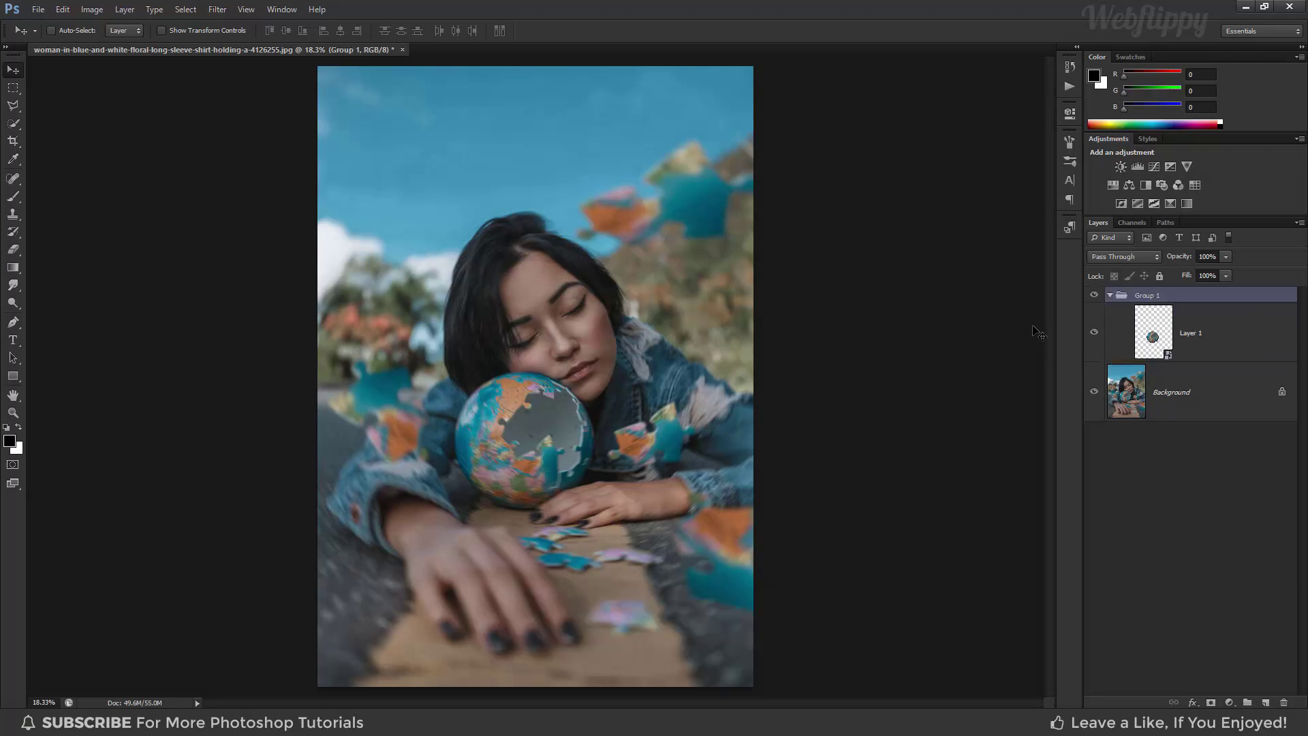
# Duplicate the globe layer inside the group and set the copy's blending mode to Screen
pyautogui.click(1163, 331)
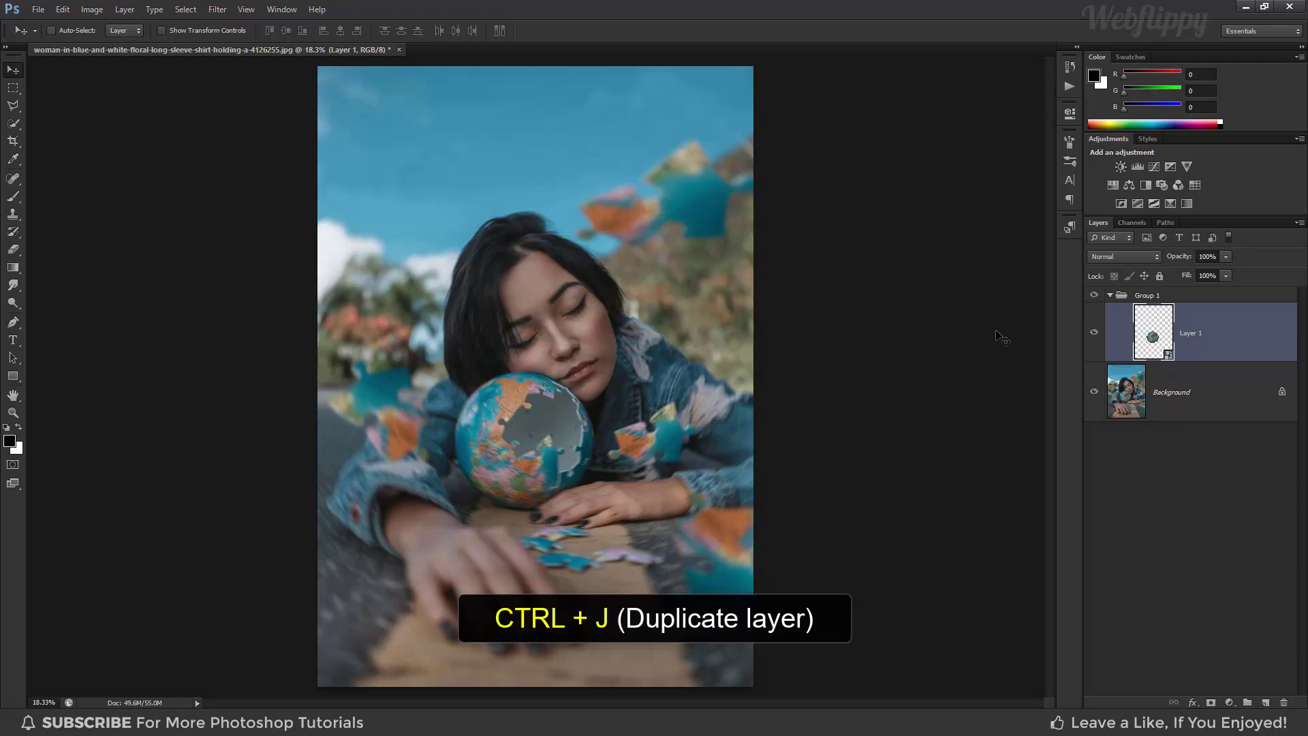
pyautogui.hotkey('ctrl', 'j')
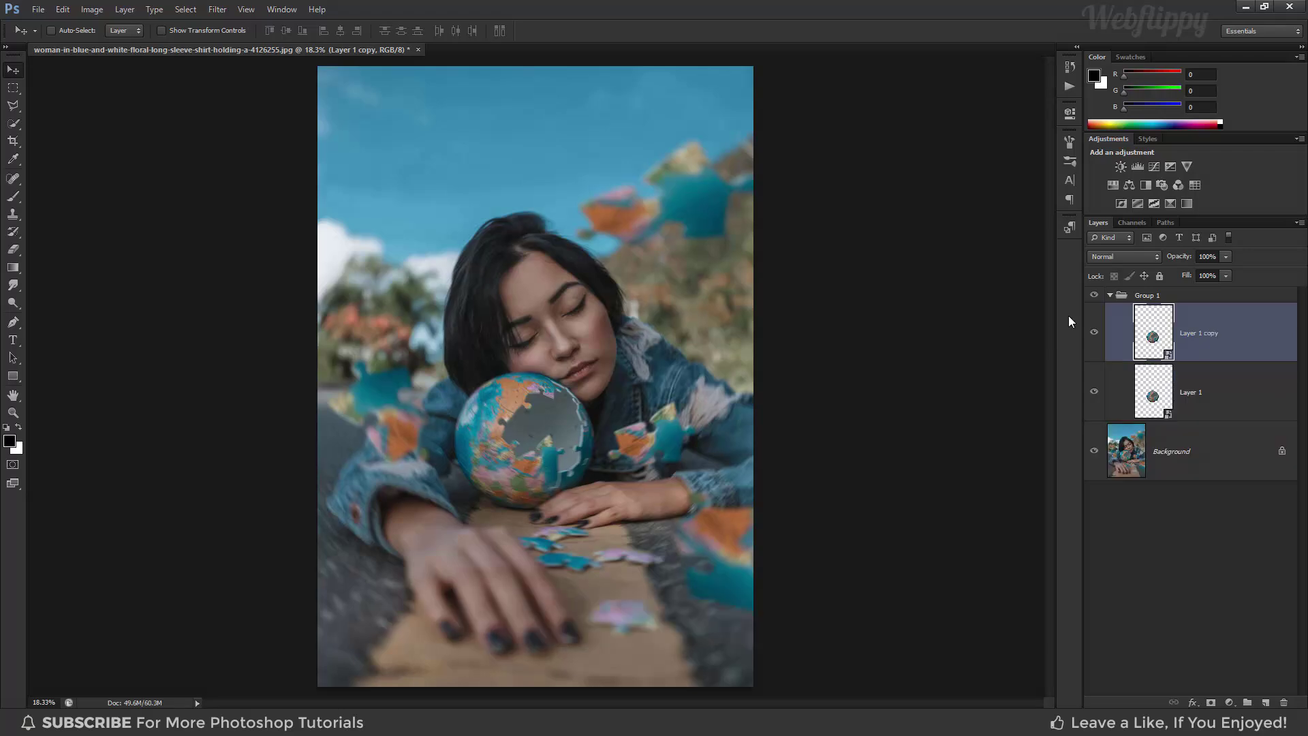
pyautogui.click(1121, 256)
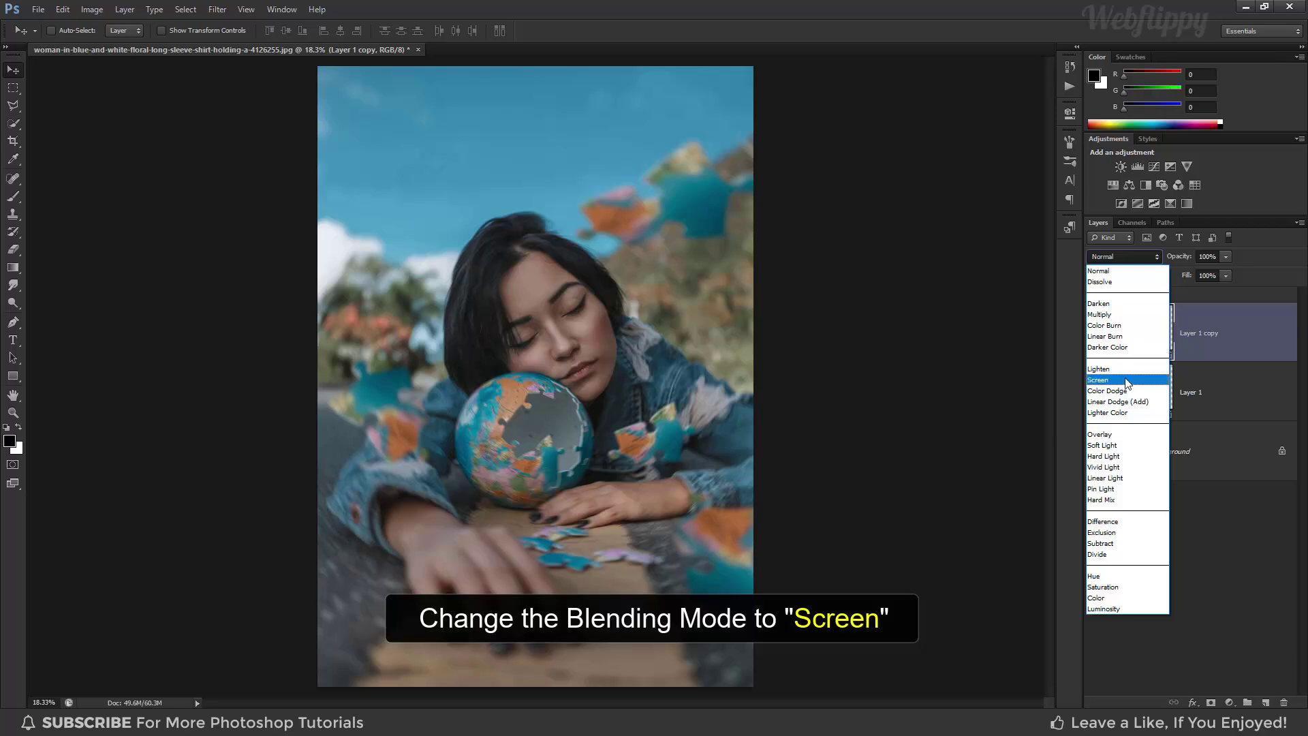
pyautogui.click(1126, 380)
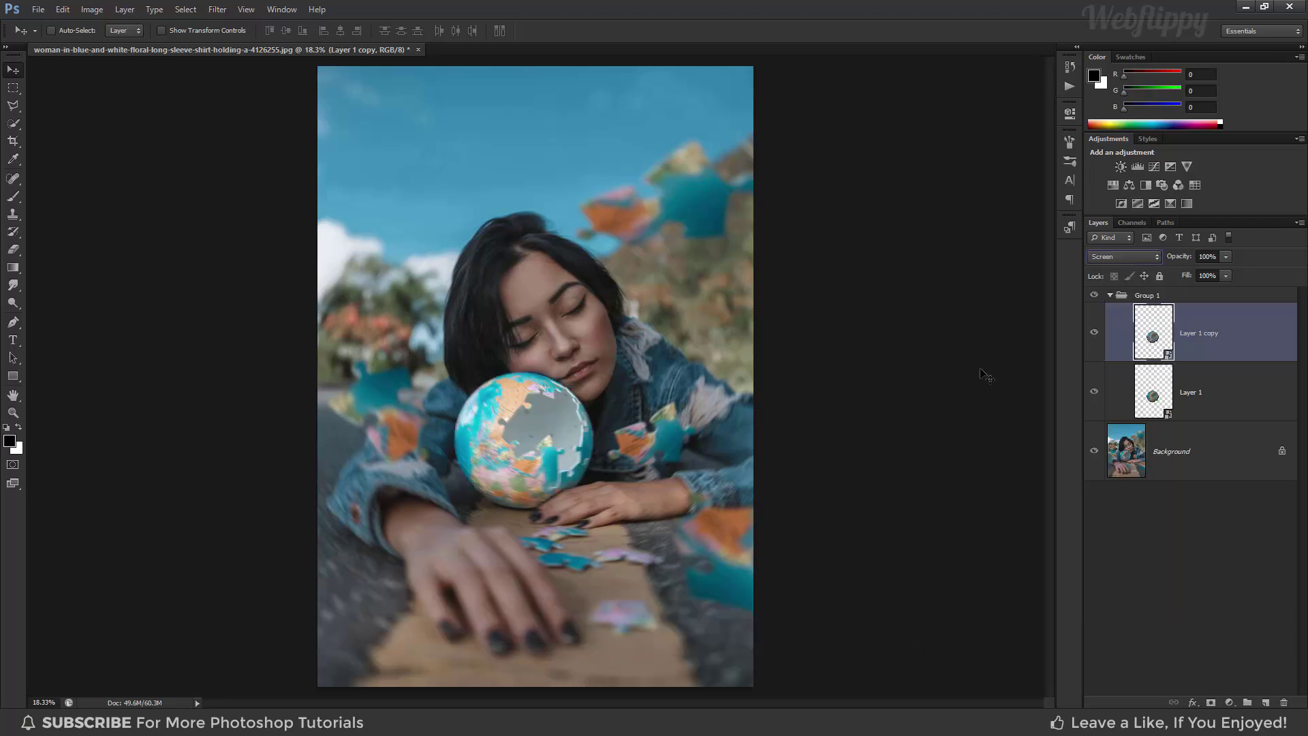
# Apply a Gaussian Blur with a 5-pixel radius to the Screen-mode globe copy
pyautogui.click(217, 9)
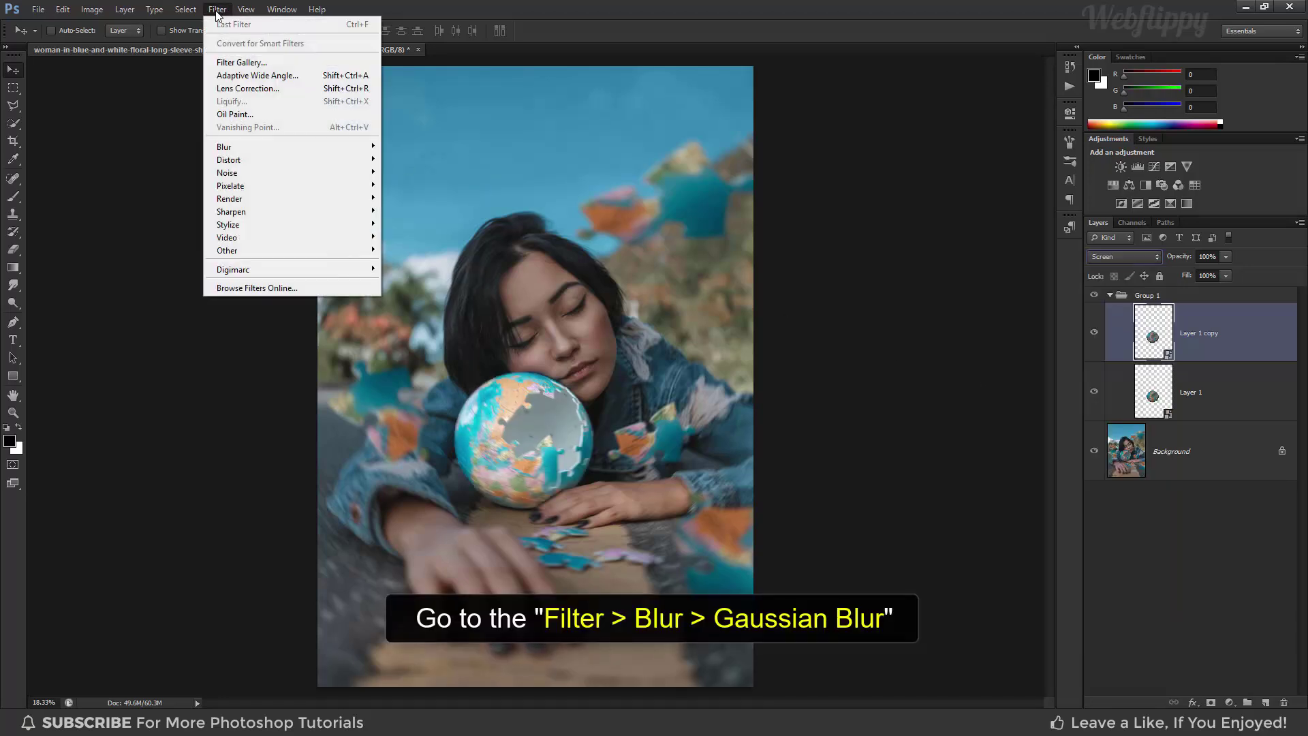
pyautogui.moveTo(262, 148)
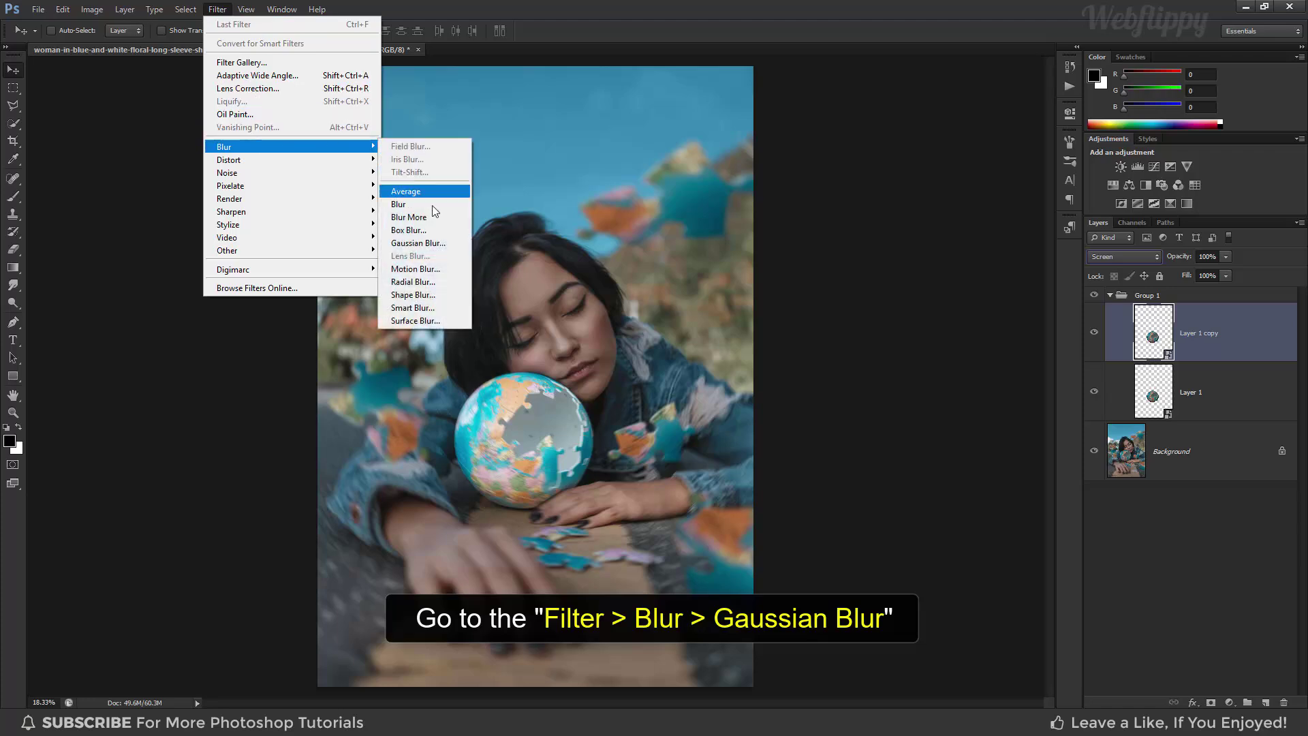
pyautogui.click(440, 243)
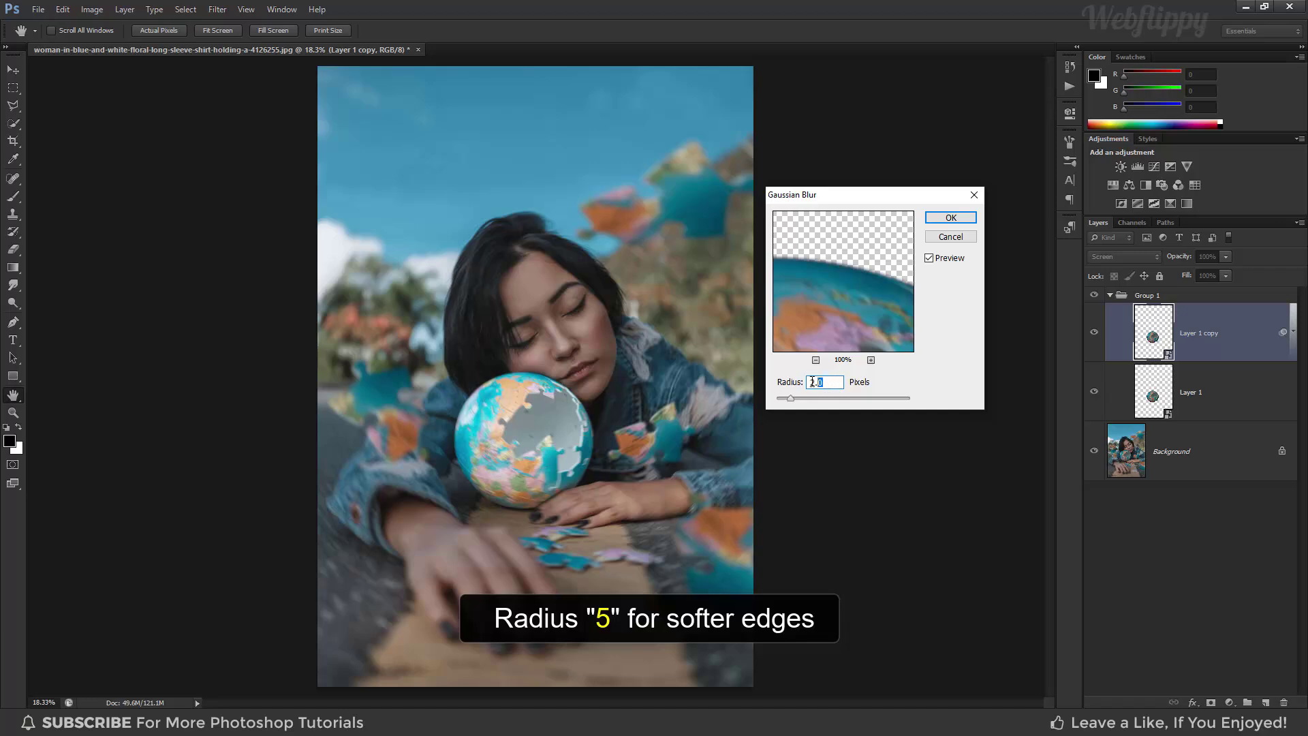
pyautogui.write('5')
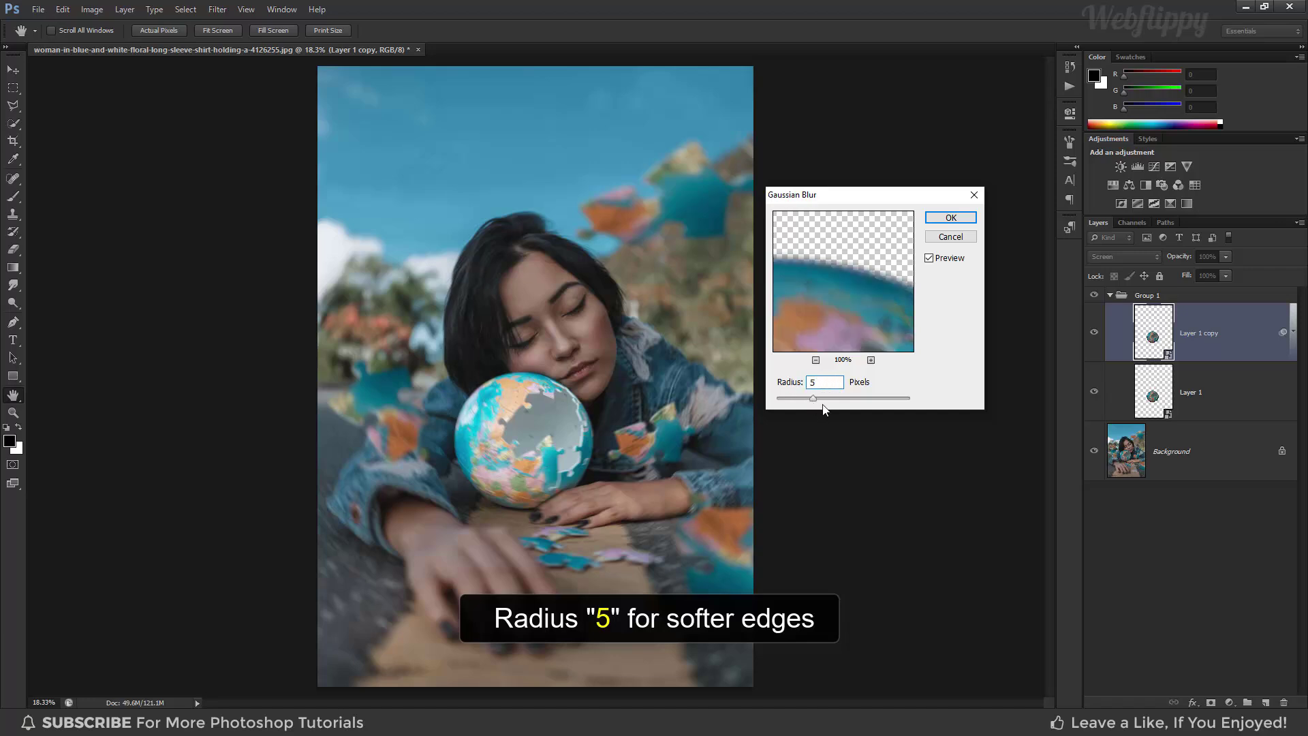
pyautogui.click(951, 217)
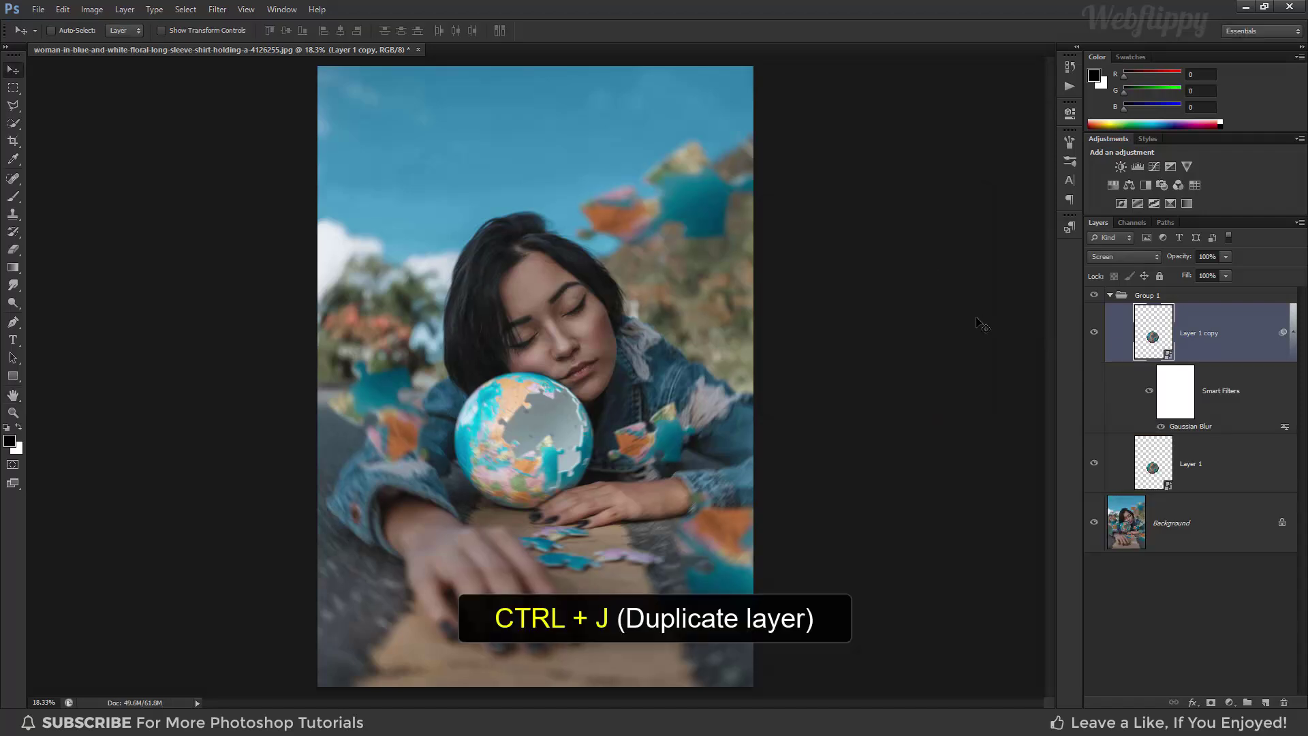
# Duplicate the blurred globe layer and set the new copy's Gaussian Blur radius to 150 pixels
pyautogui.hotkey('ctrl', 'j')
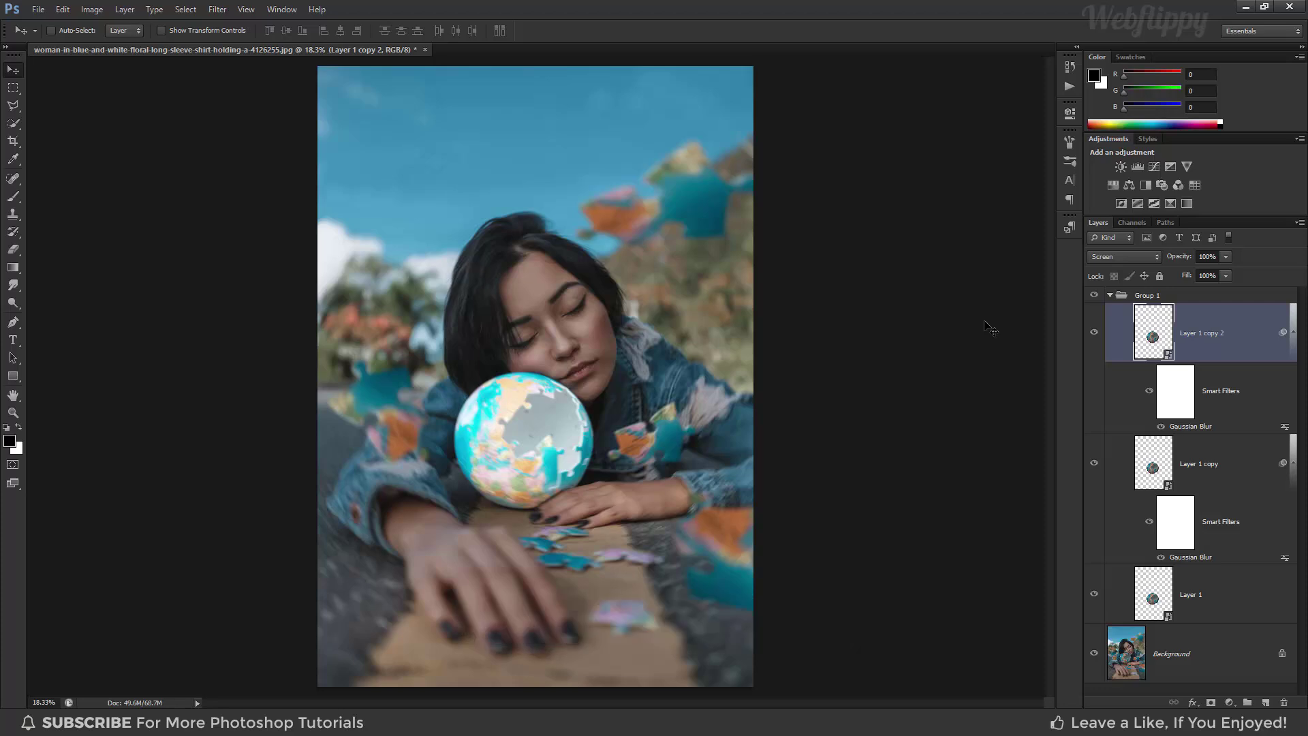
pyautogui.doubleClick(1186, 427)
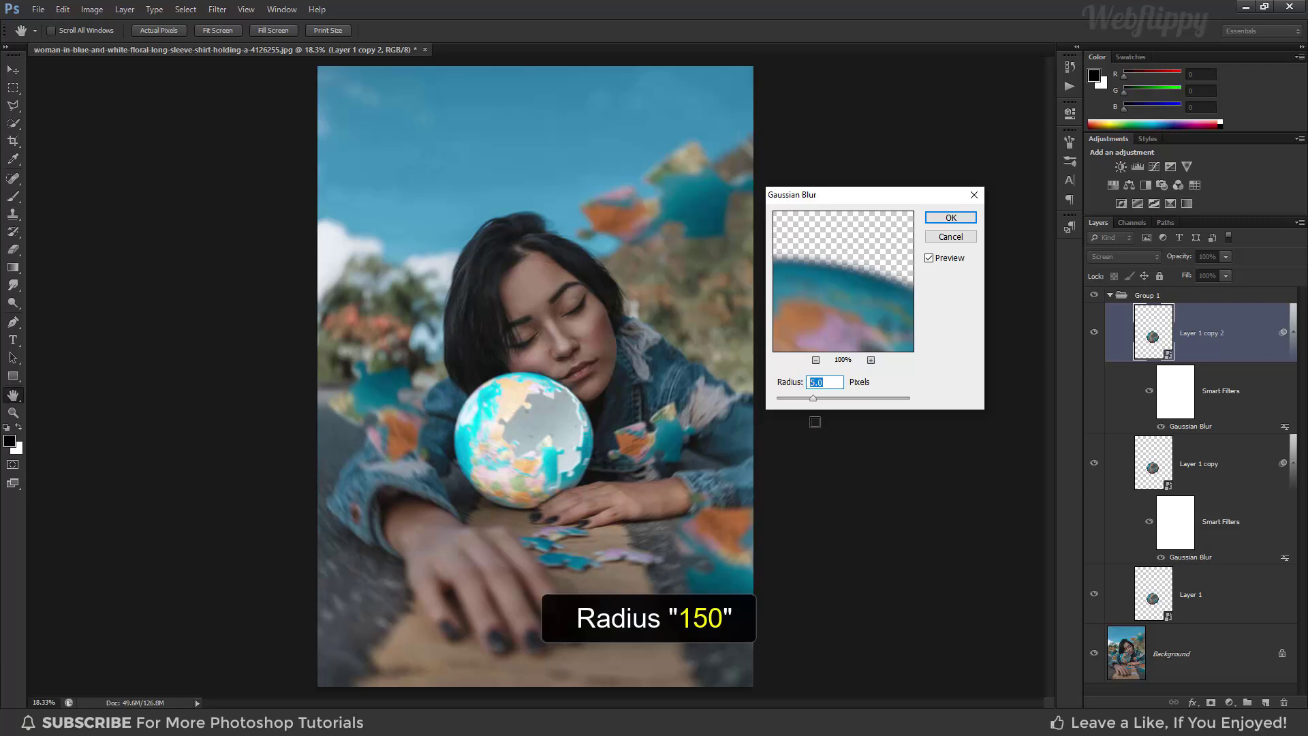
pyautogui.write('150')
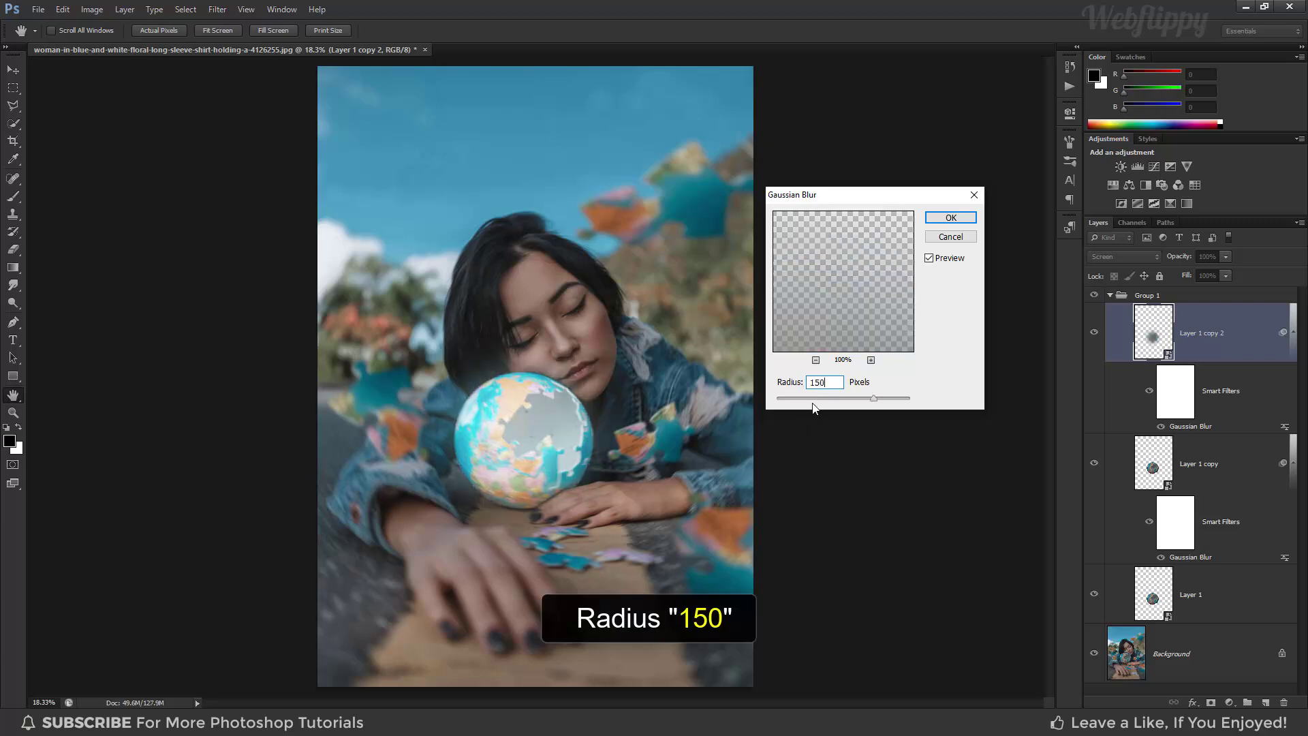
pyautogui.click(950, 217)
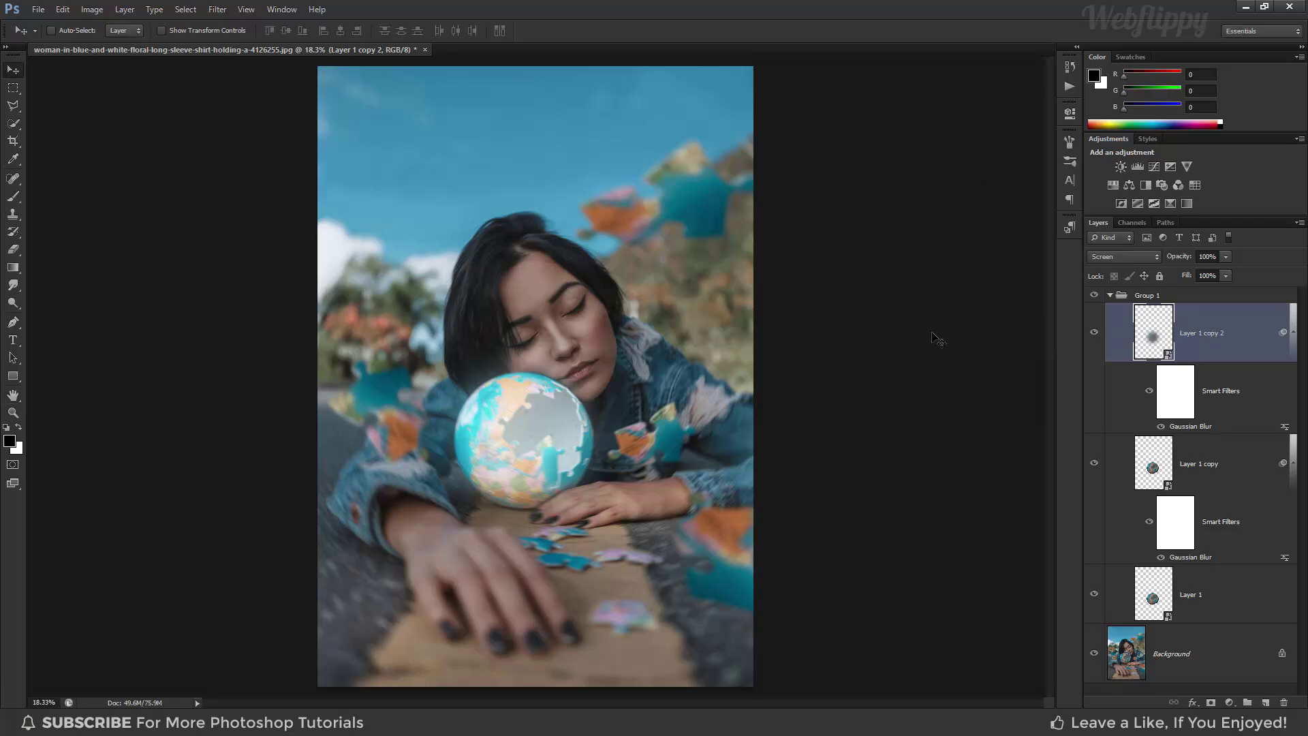
# Duplicate the 150-pixel blur layer and set the new copy's Gaussian Blur radius to 300 pixels
pyautogui.hotkey('ctrl', 'j')
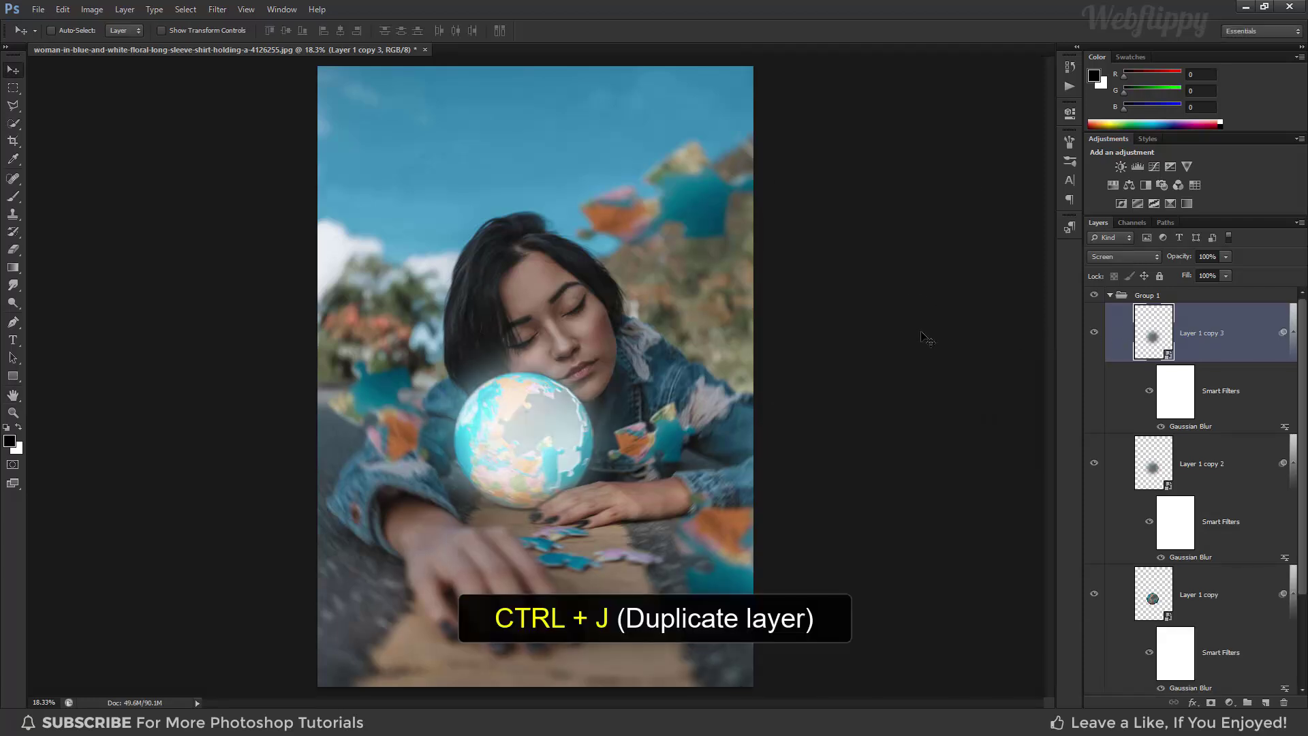
pyautogui.doubleClick(1184, 429)
pyautogui.moveTo(836, 383); pyautogui.dragTo(813, 401)
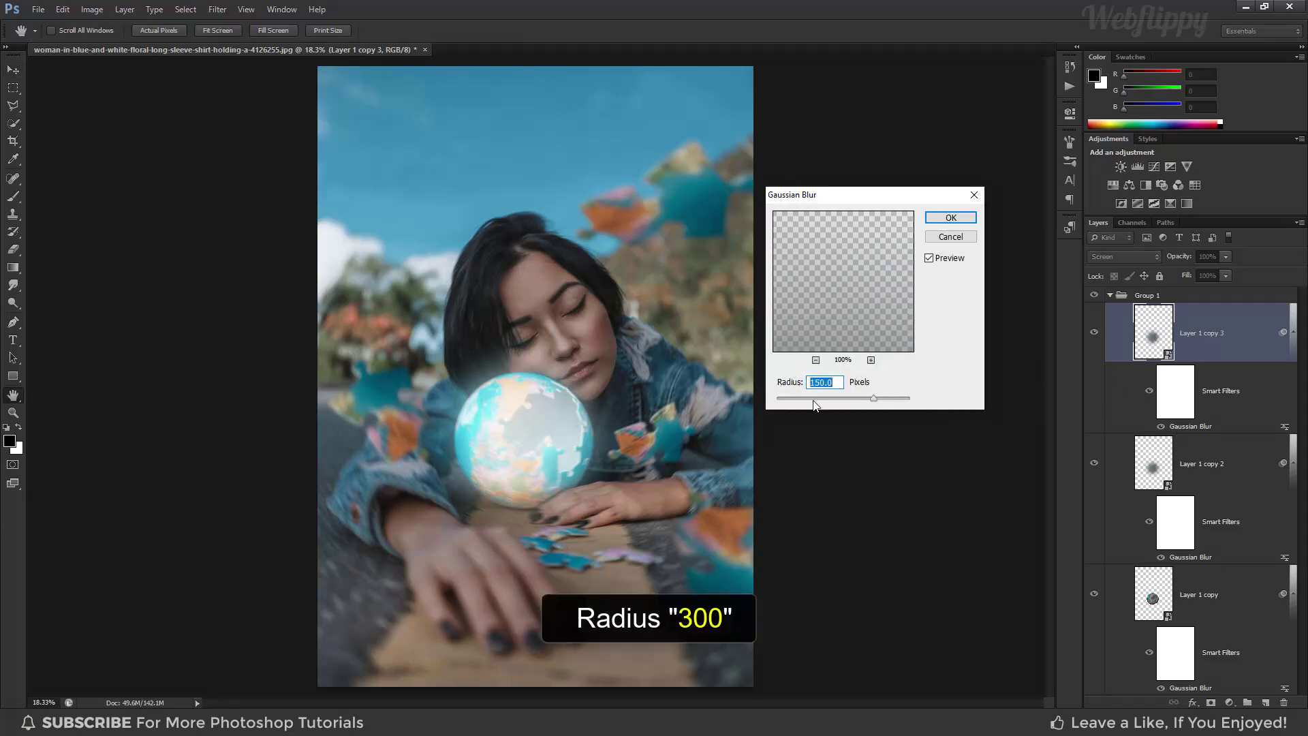
pyautogui.write('300')
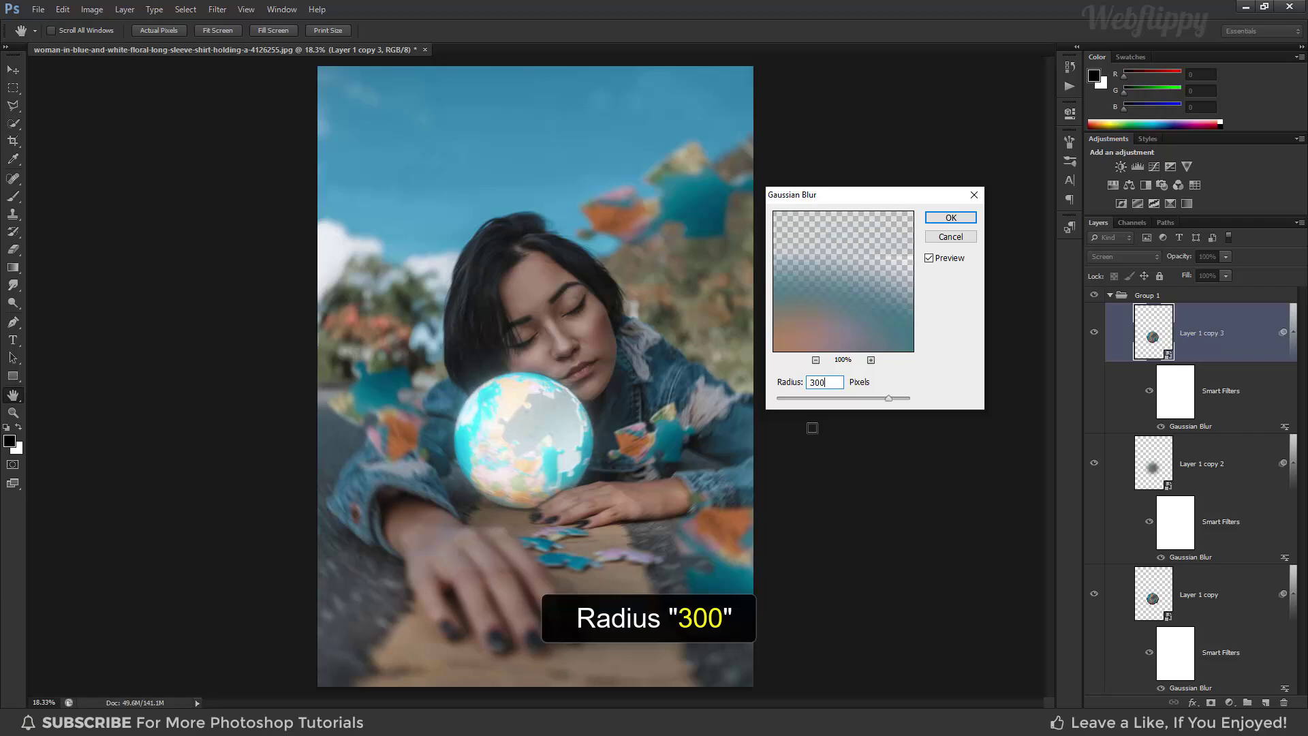
pyautogui.click(940, 218)
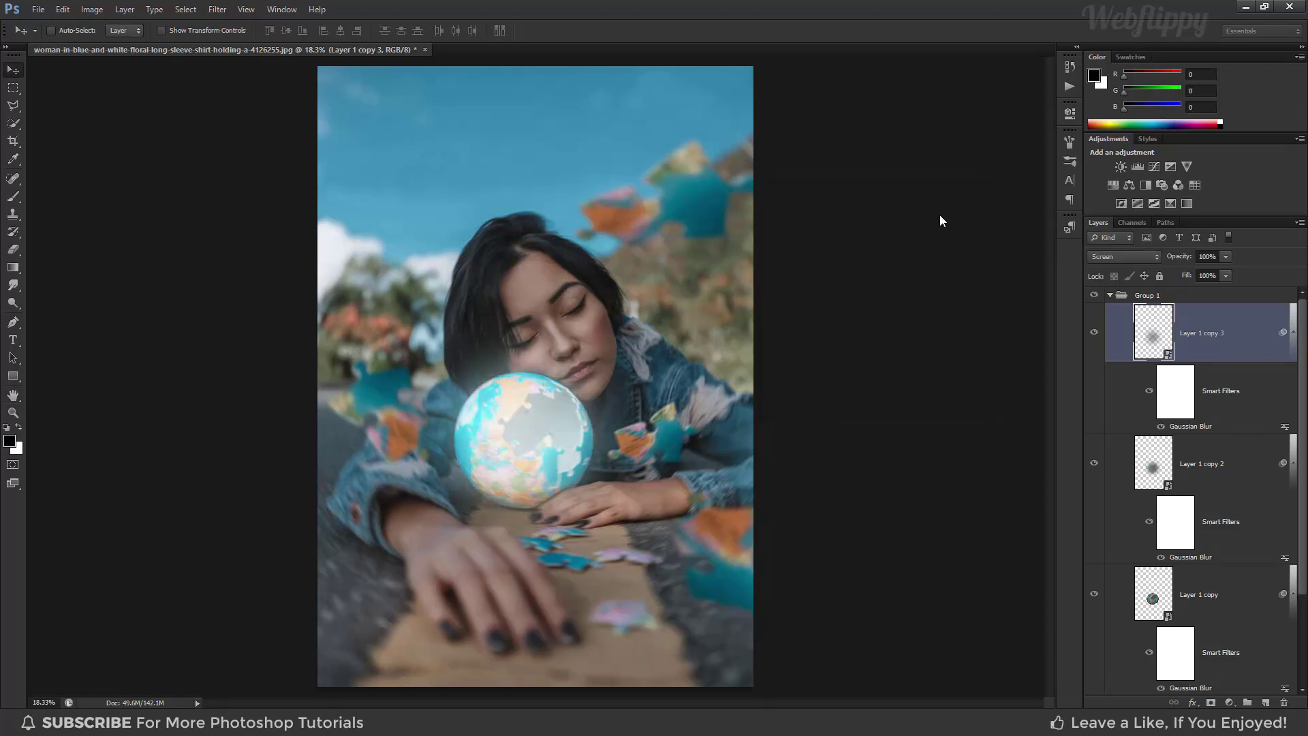
# Collapse the globe group and compare the image with the group hidden and shown
pyautogui.click(1110, 295)
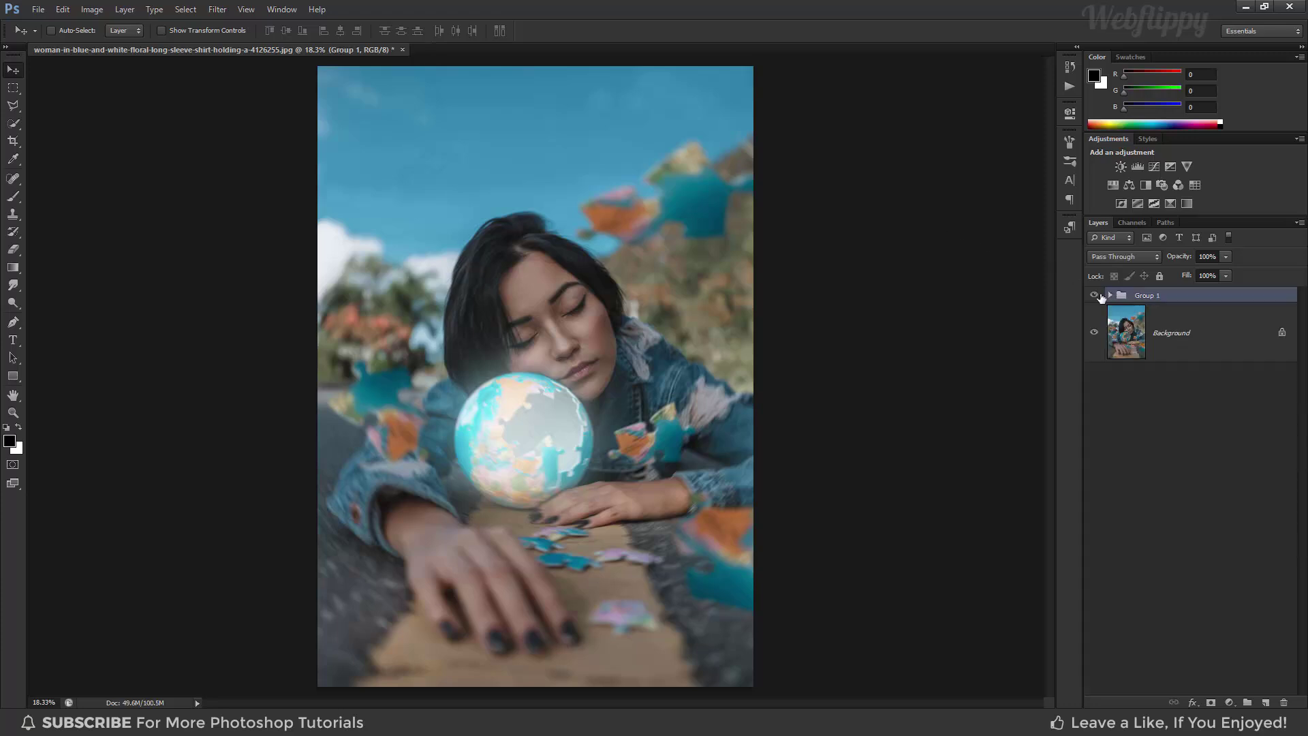
pyautogui.click(1095, 296)
pyautogui.click(1095, 296)
pyautogui.click(1095, 296)
pyautogui.click(1095, 296)
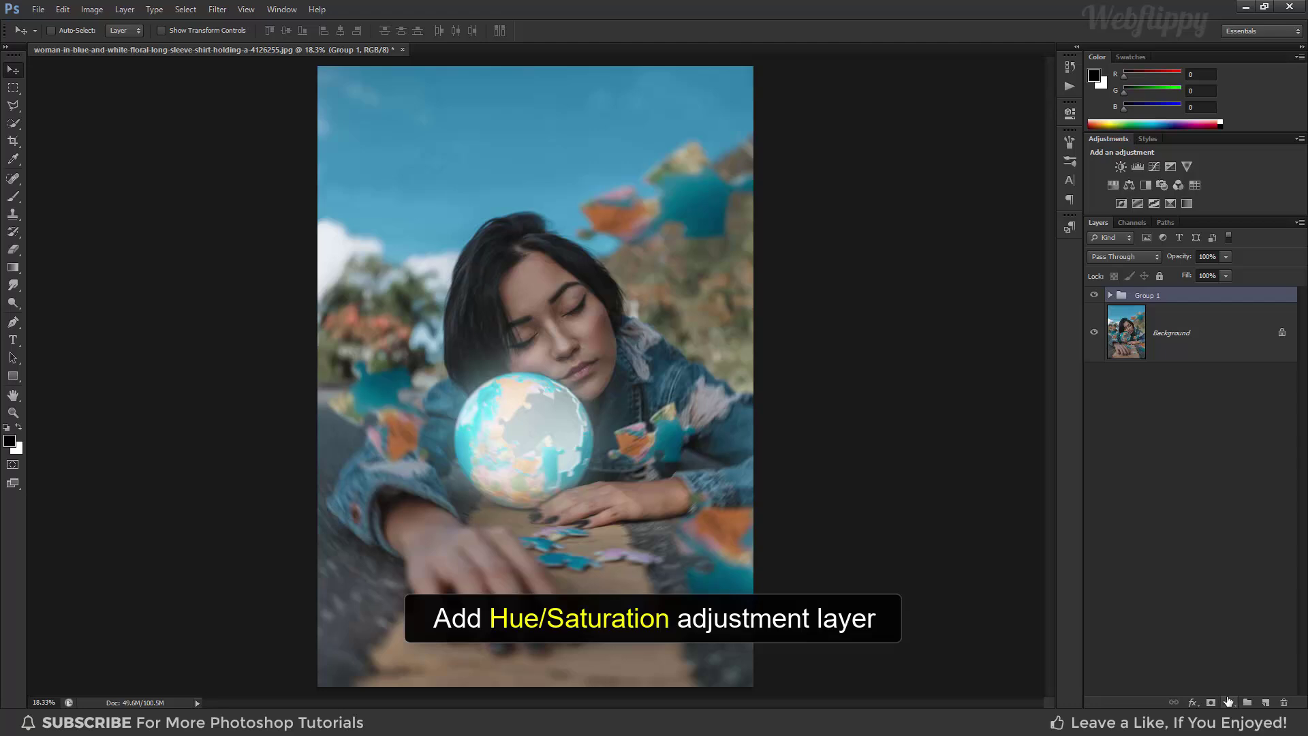
# Add a Hue/Saturation adjustment layer clipped to the globe group, with Colorize enabled and Saturation set to 89
pyautogui.click(1227, 700)
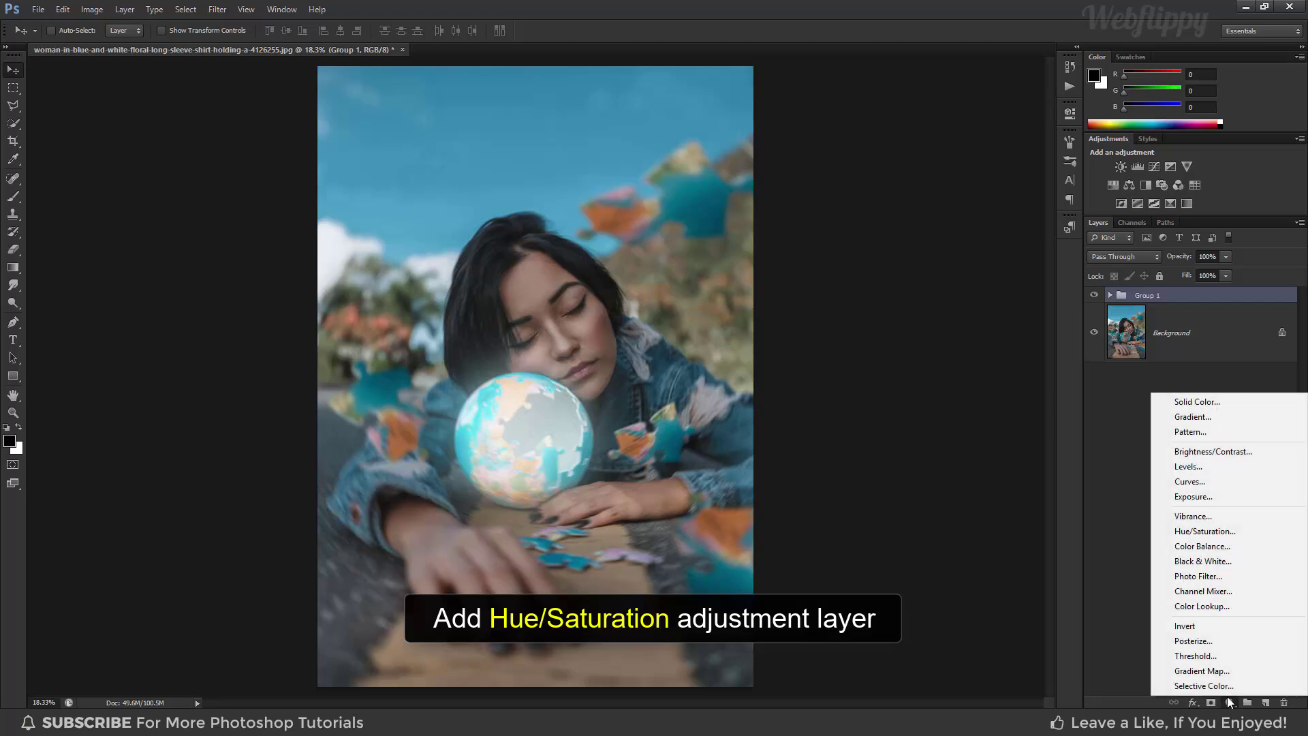
pyautogui.click(1232, 536)
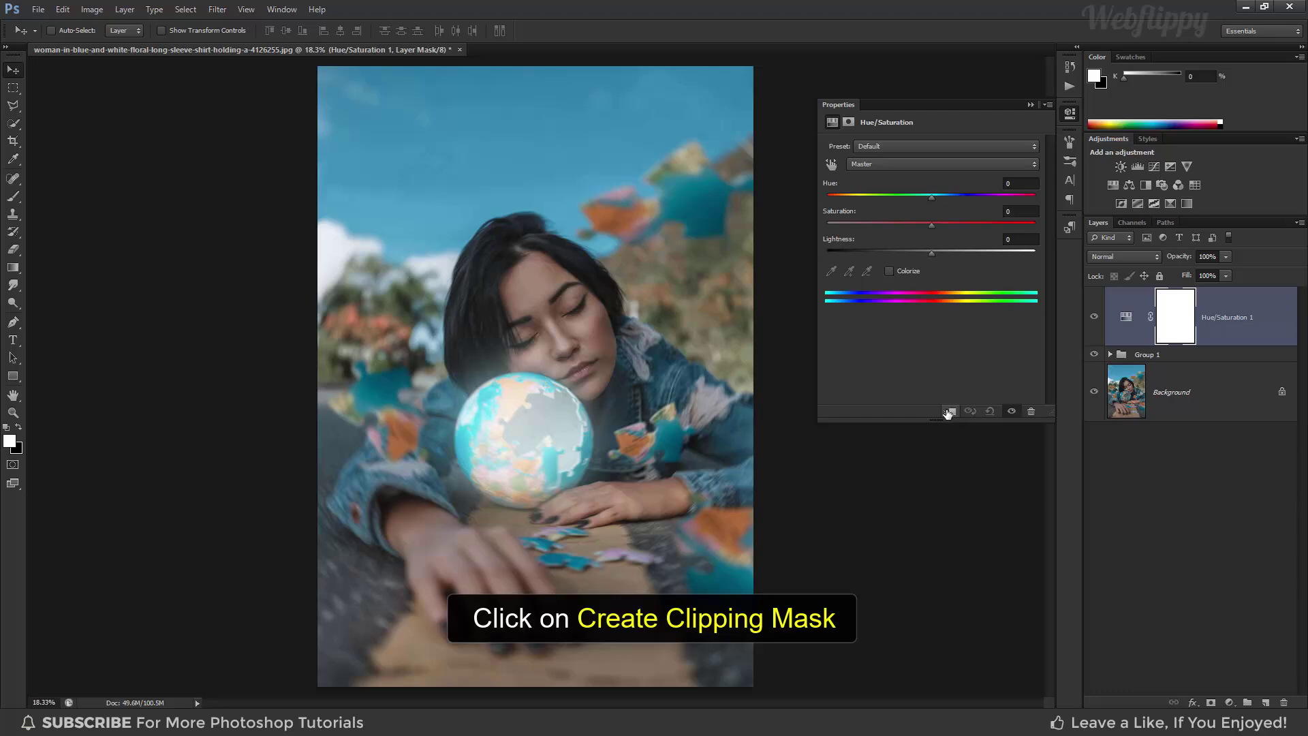
pyautogui.click(948, 411)
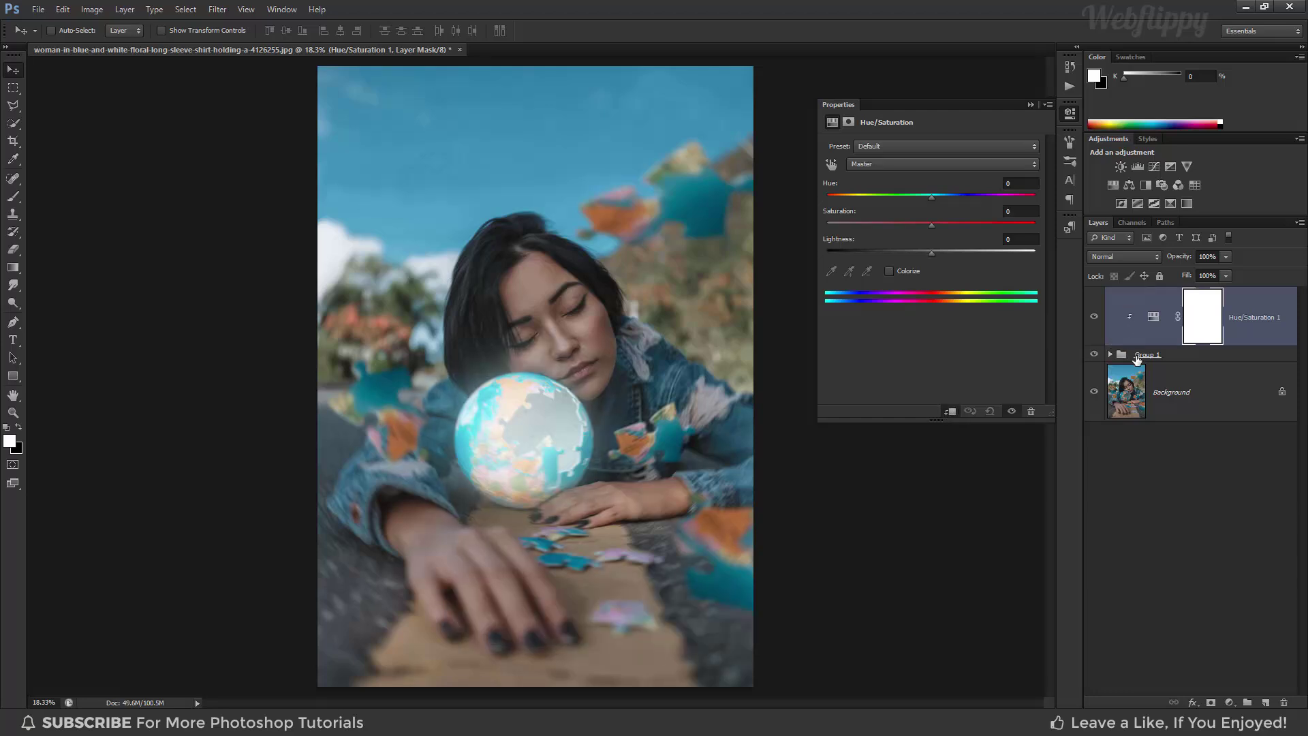
pyautogui.click(907, 272)
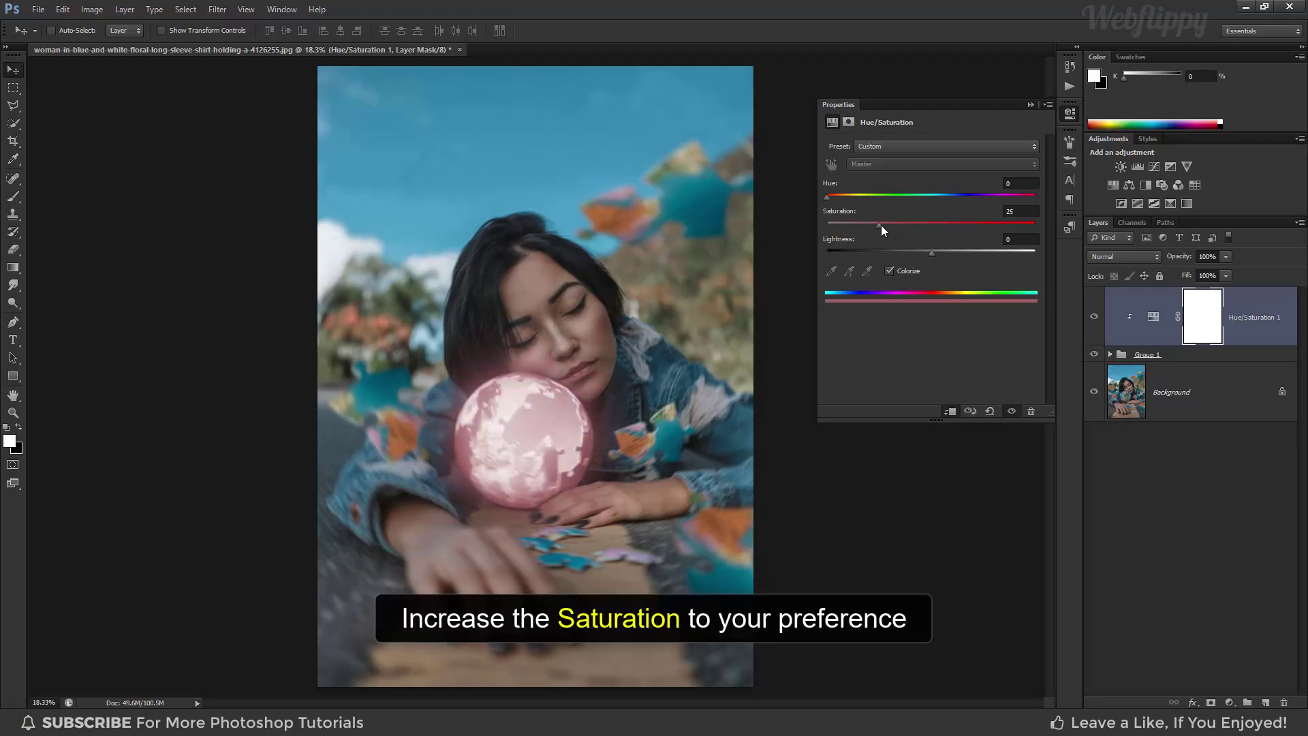
pyautogui.moveTo(881, 225); pyautogui.dragTo(1021, 225)
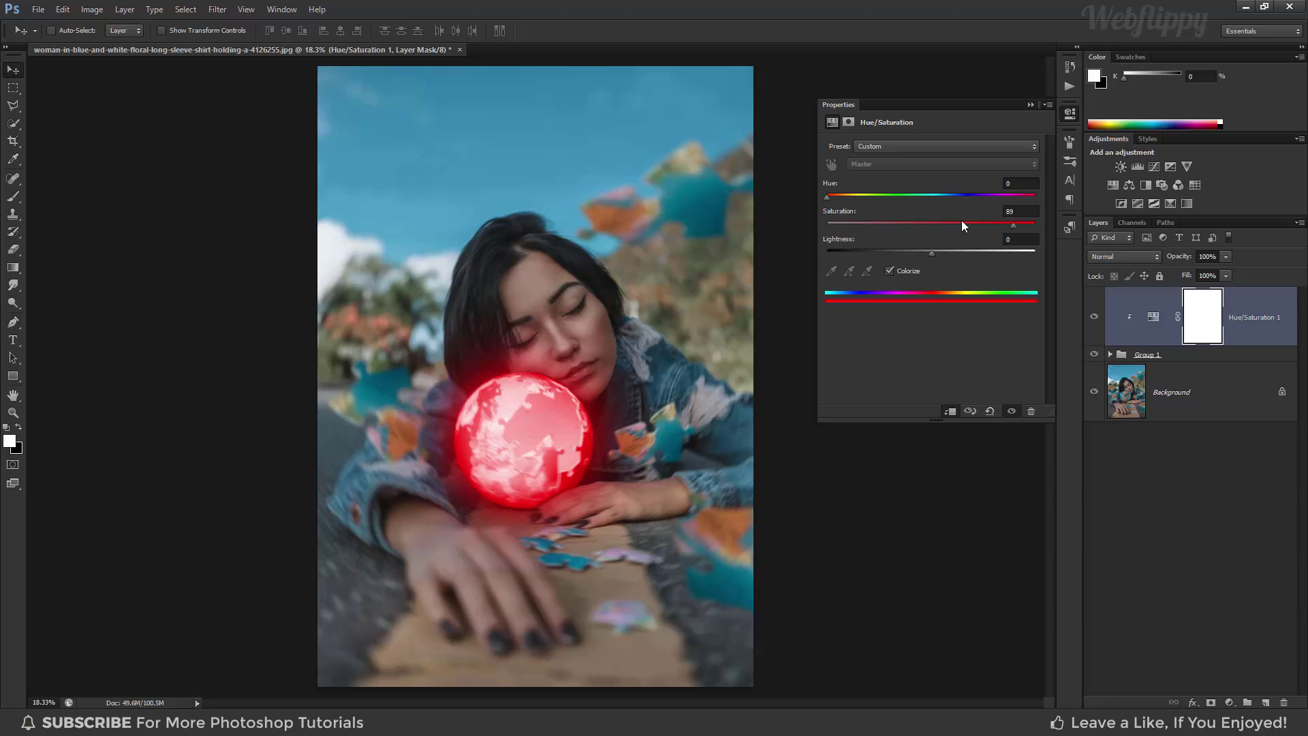
# Set the clipped Hue/Saturation adjustment to Hue 35 and Saturation 93, then compare the glow with the adjustment hidden and shown
pyautogui.moveTo(827, 199)
pyautogui.mouseDown()
pyautogui.moveTo(1004, 192)
pyautogui.moveTo(846, 203)
pyautogui.mouseUp()
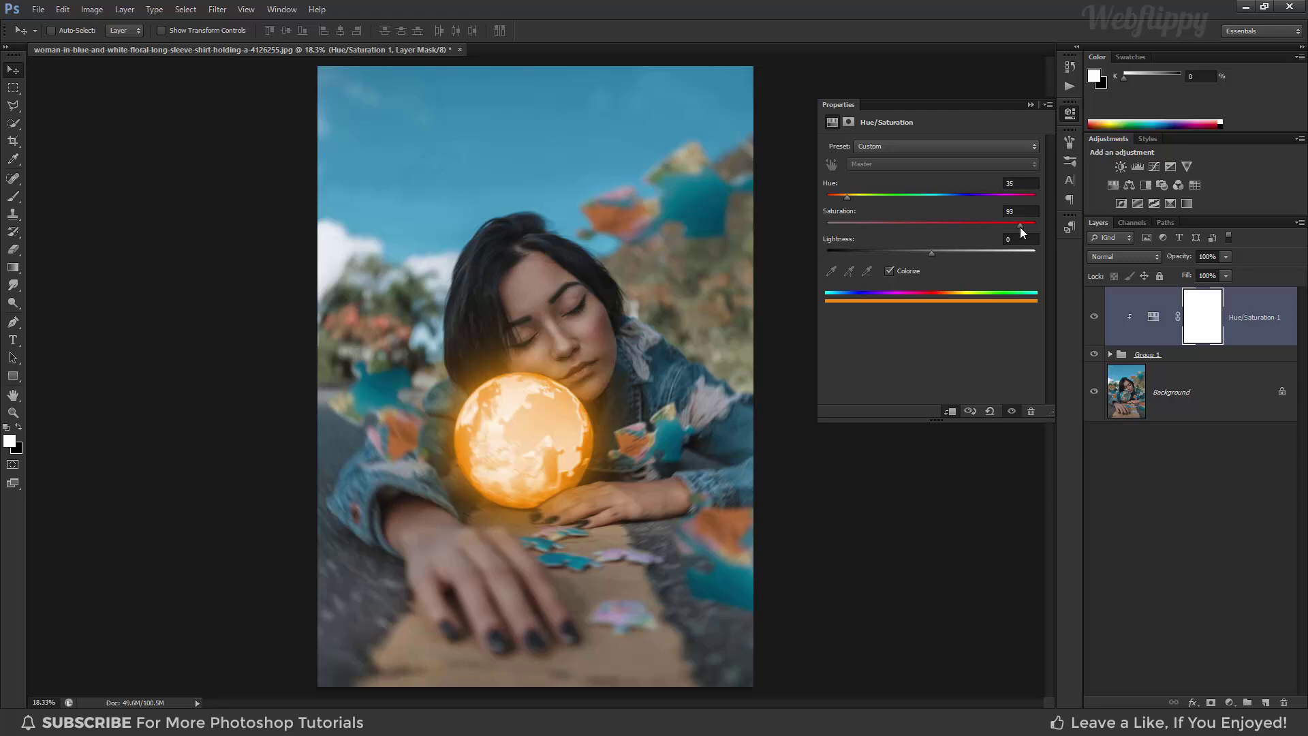
pyautogui.click(1030, 105)
pyautogui.click(1093, 318)
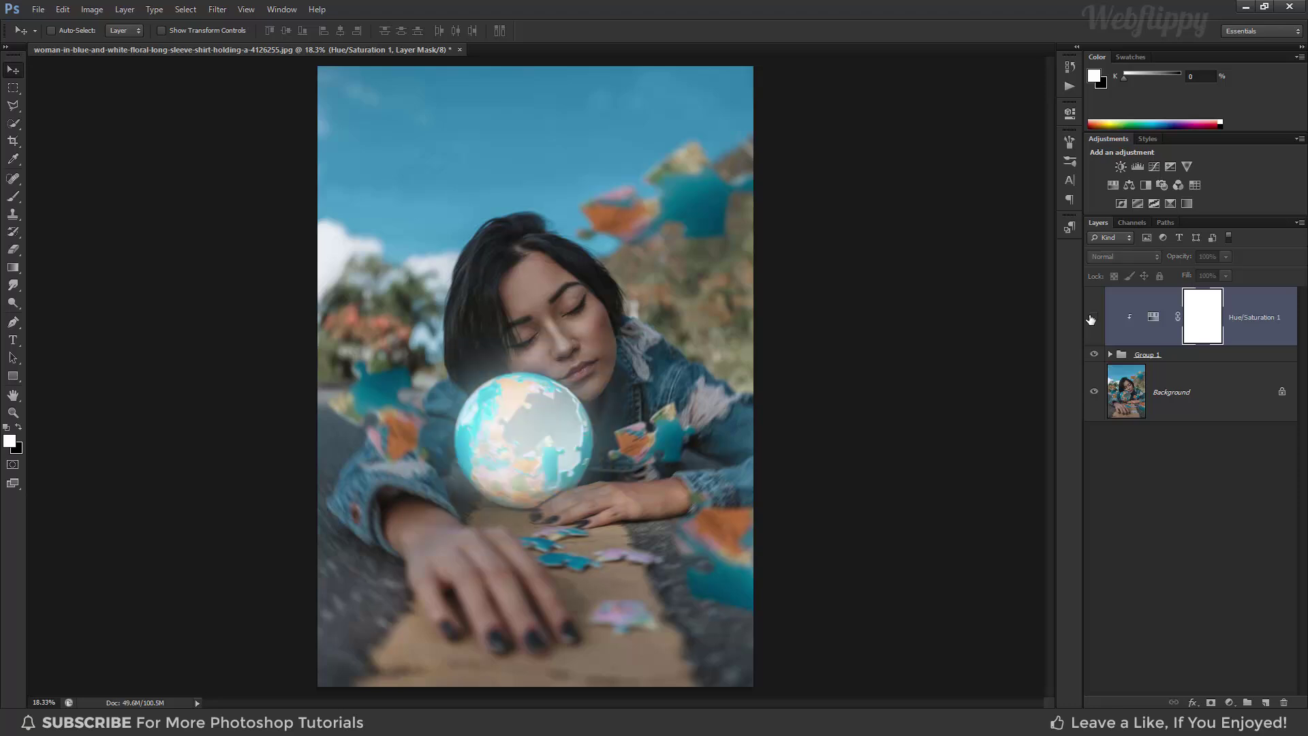
pyautogui.click(1093, 317)
# Add an Exposure adjustment layer directly above the Background with Exposure -1.50 and Gamma Correction 0.55
pyautogui.click(1187, 395)
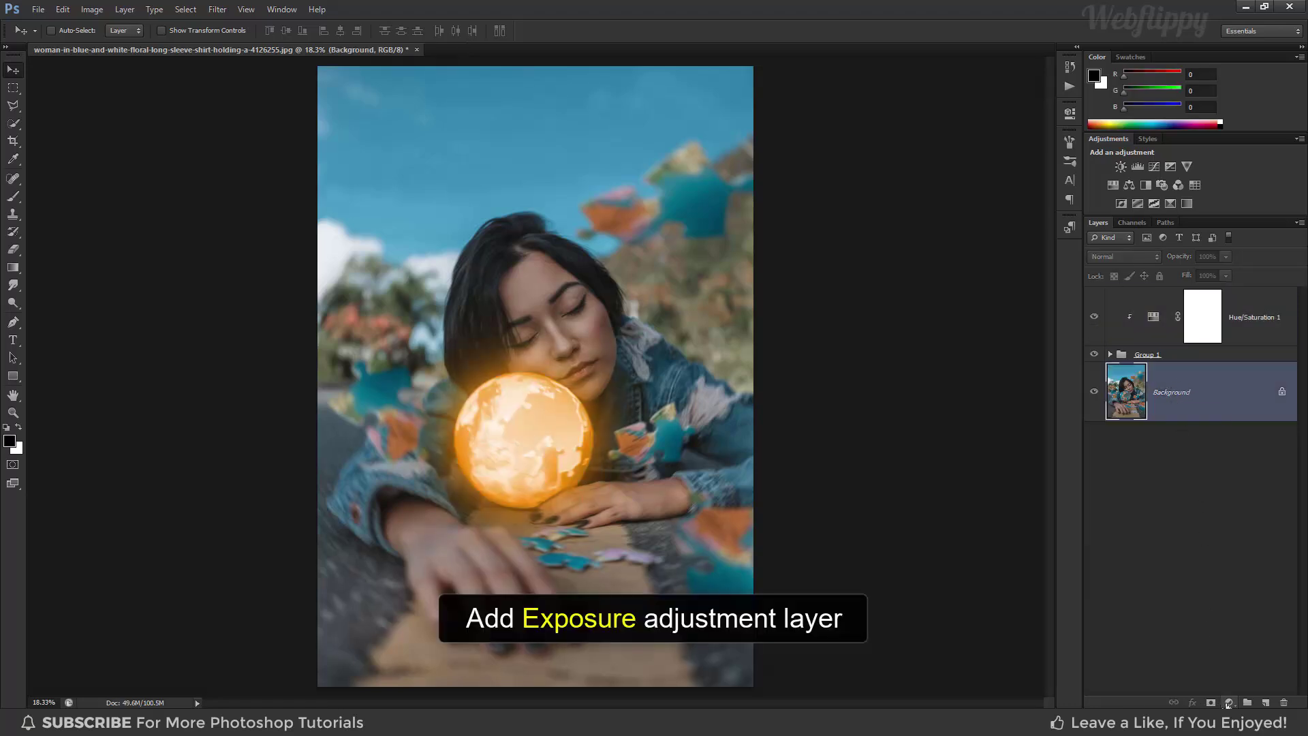
pyautogui.click(1229, 703)
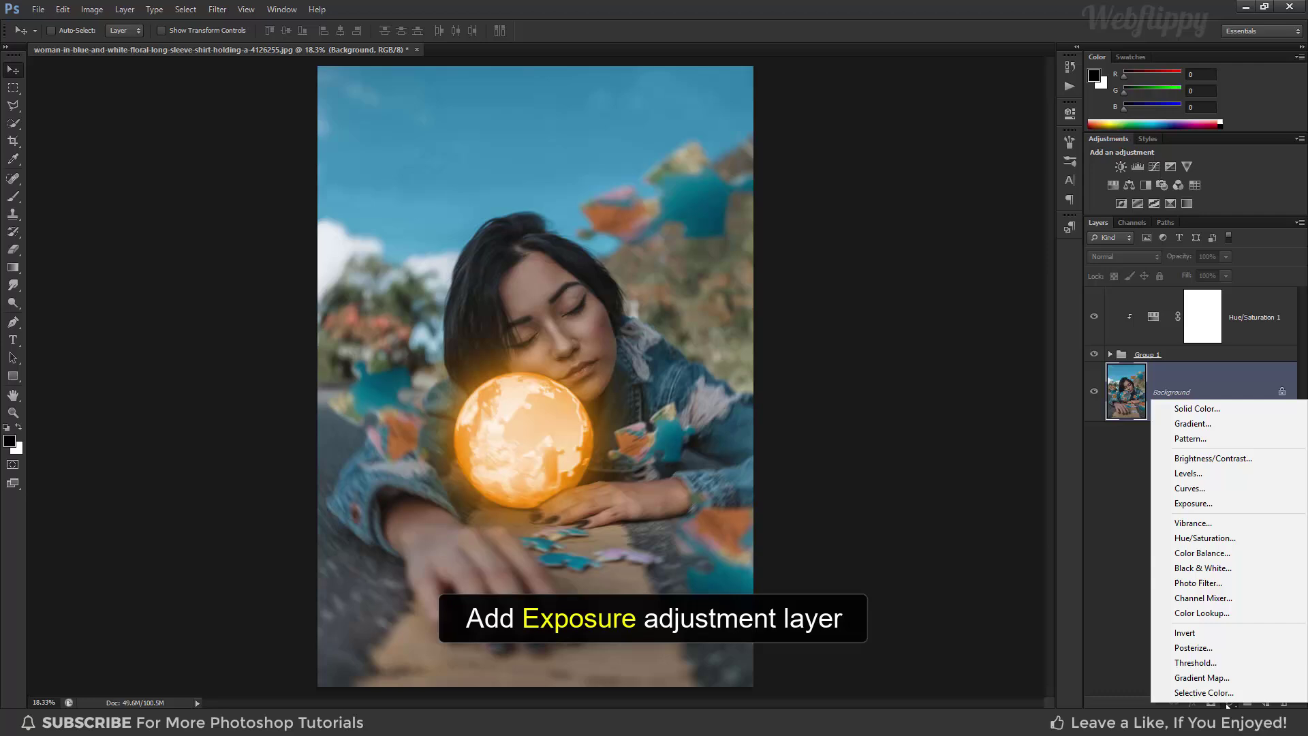
pyautogui.click(1222, 506)
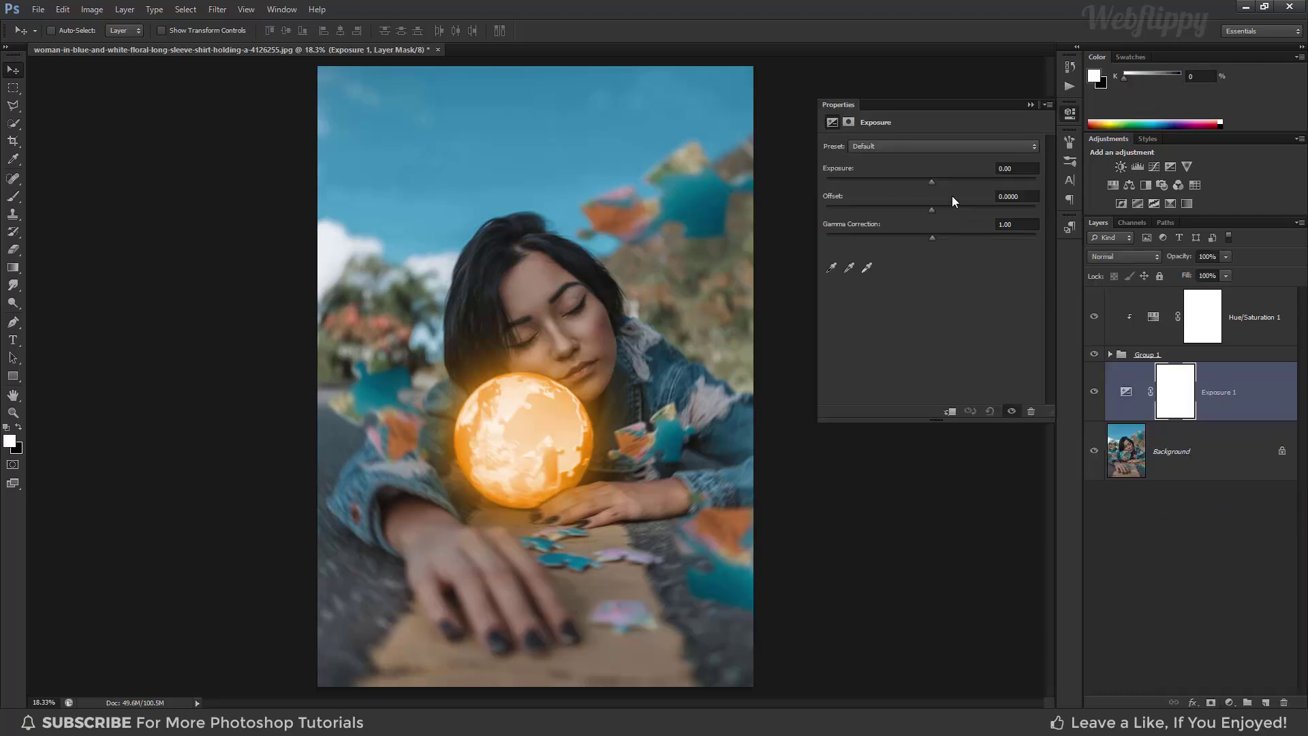
pyautogui.moveTo(932, 182); pyautogui.dragTo(907, 187)
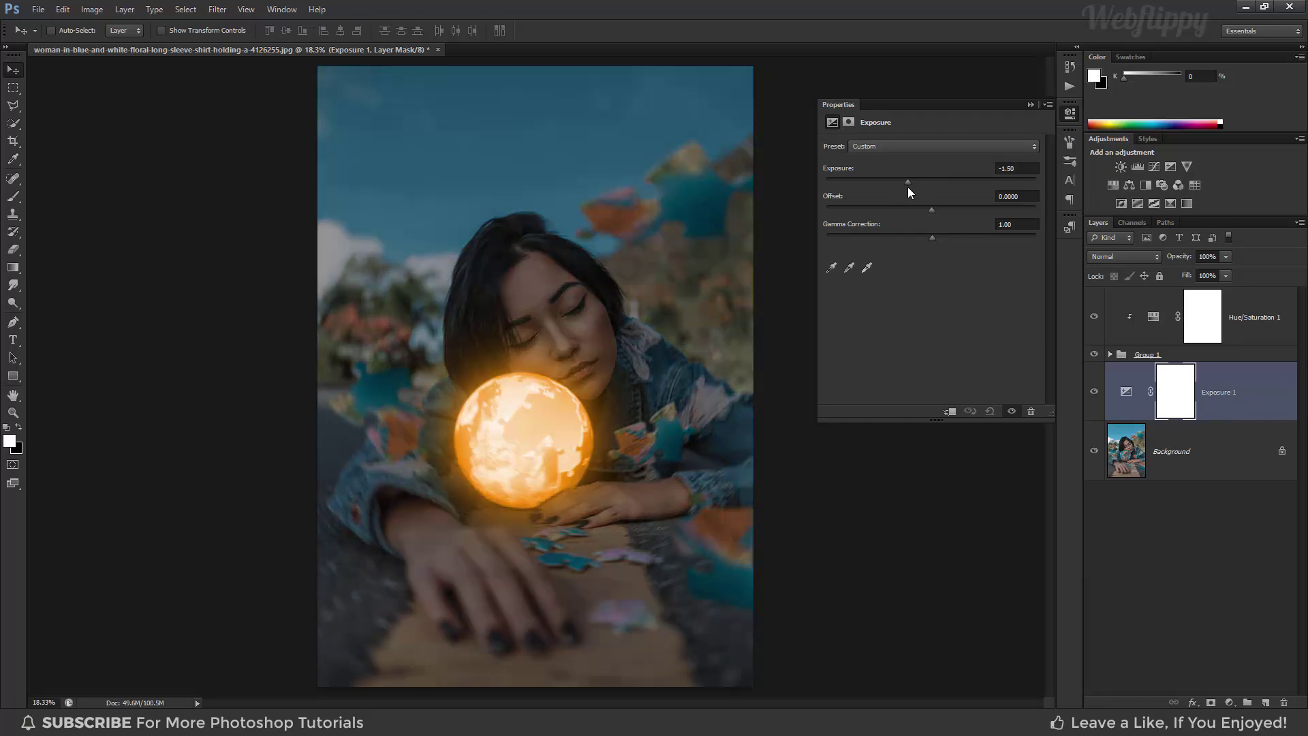
pyautogui.moveTo(931, 237); pyautogui.dragTo(967, 241)
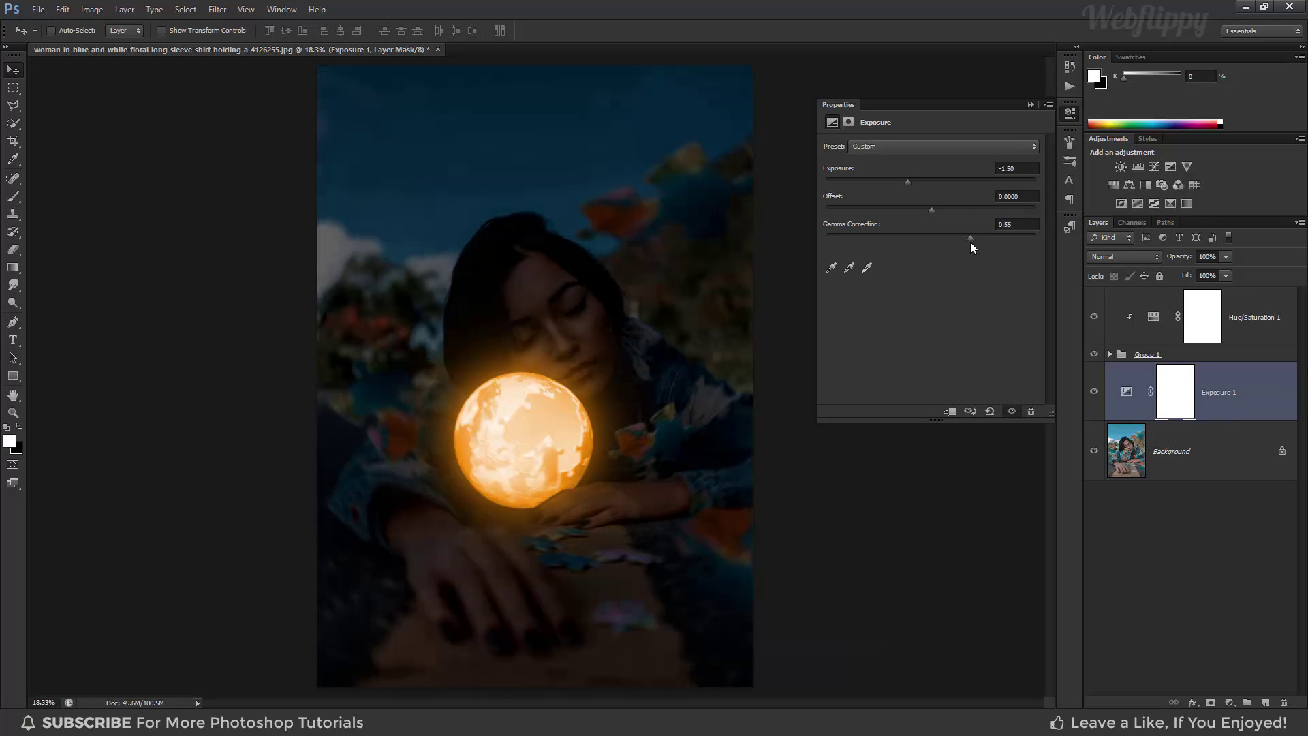
pyautogui.click(1031, 104)
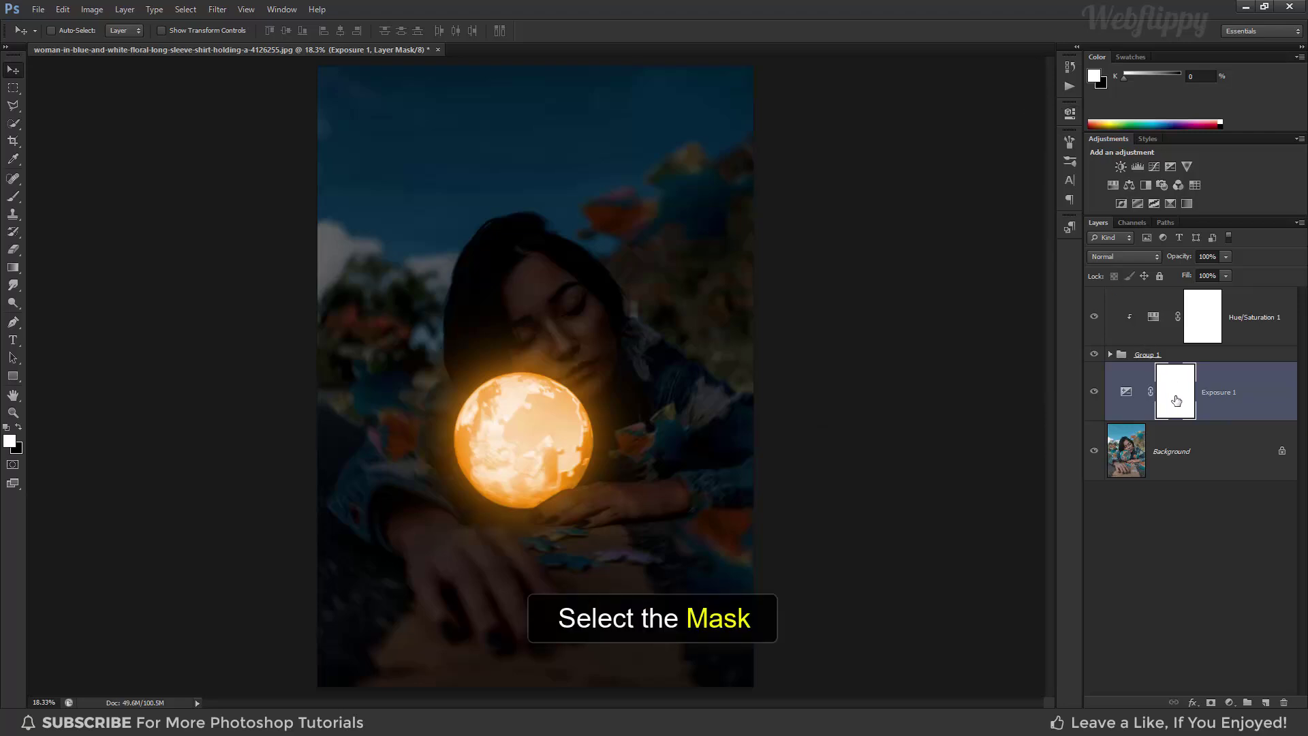
# Set up the Brush tool with a black foreground colour and a soft round 700 px tip at 0% hardness
pyautogui.click(12, 197)
pyautogui.click(59, 199)
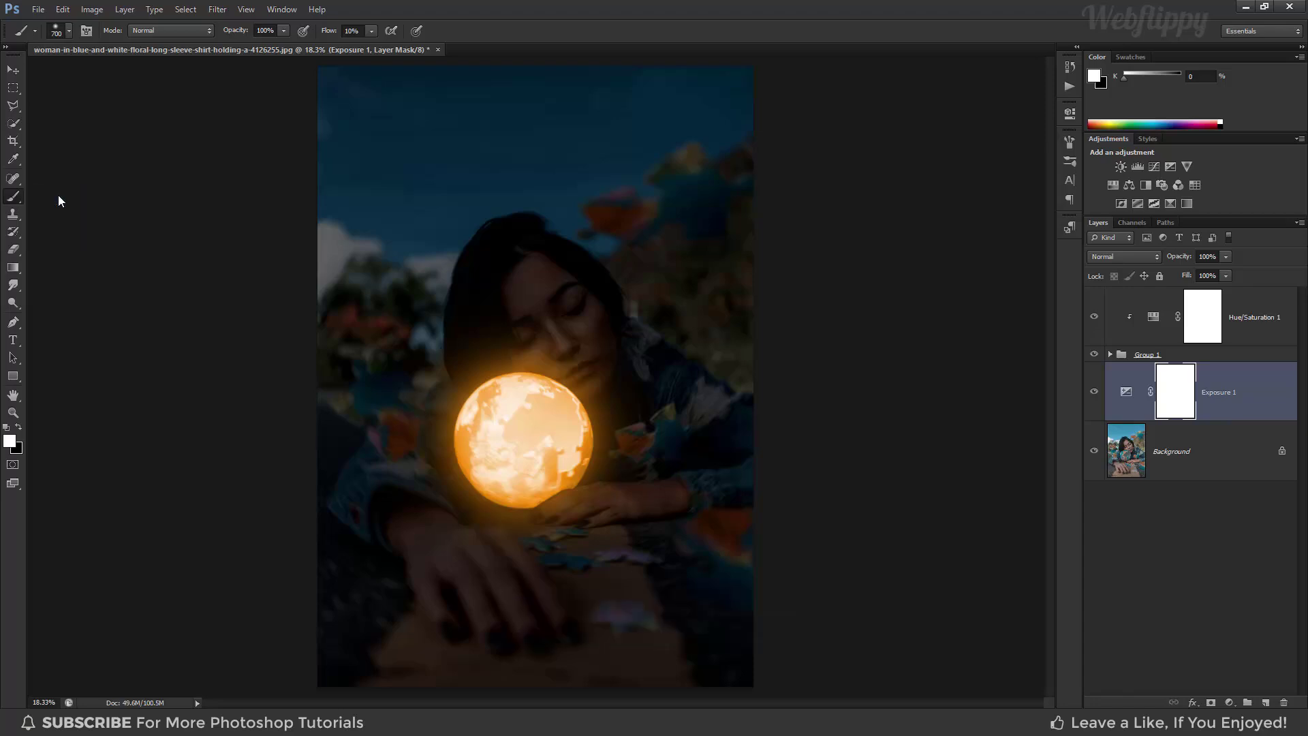
pyautogui.click(19, 427)
pyautogui.click(9, 440)
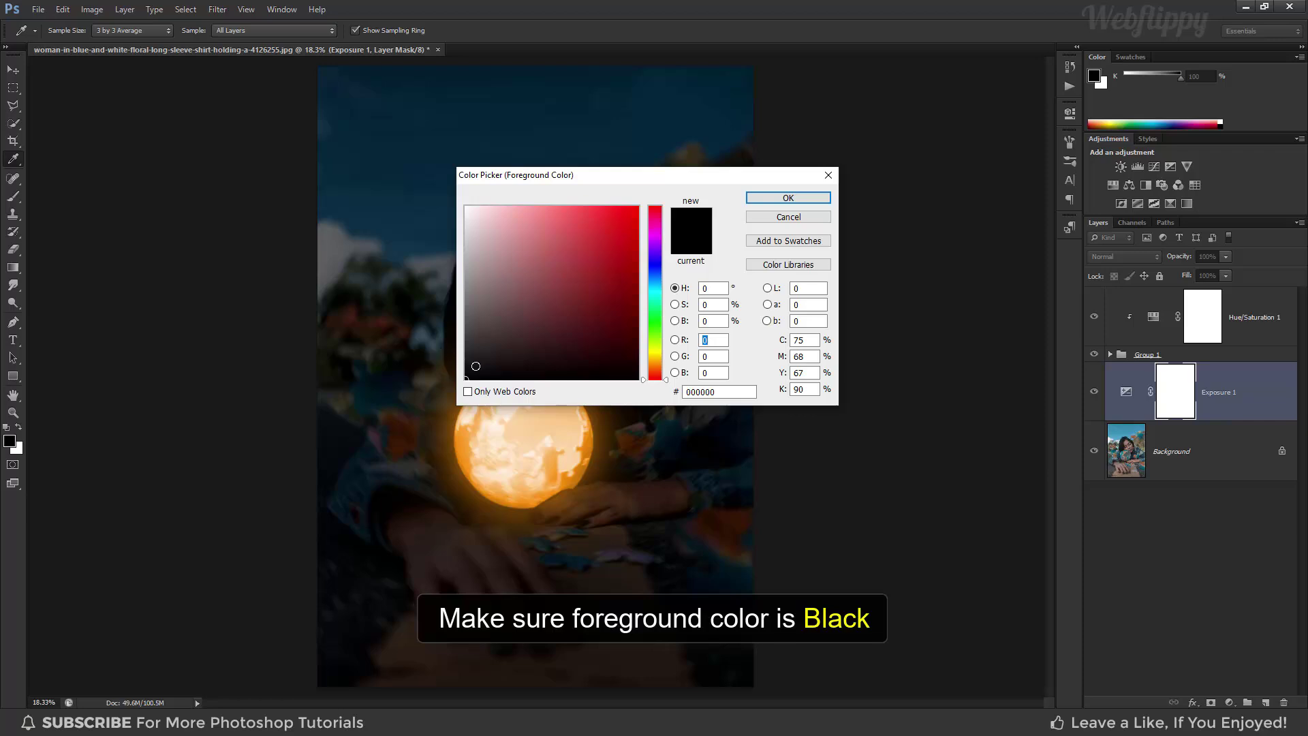
pyautogui.click(755, 198)
pyautogui.press('b')
pyautogui.click(68, 31)
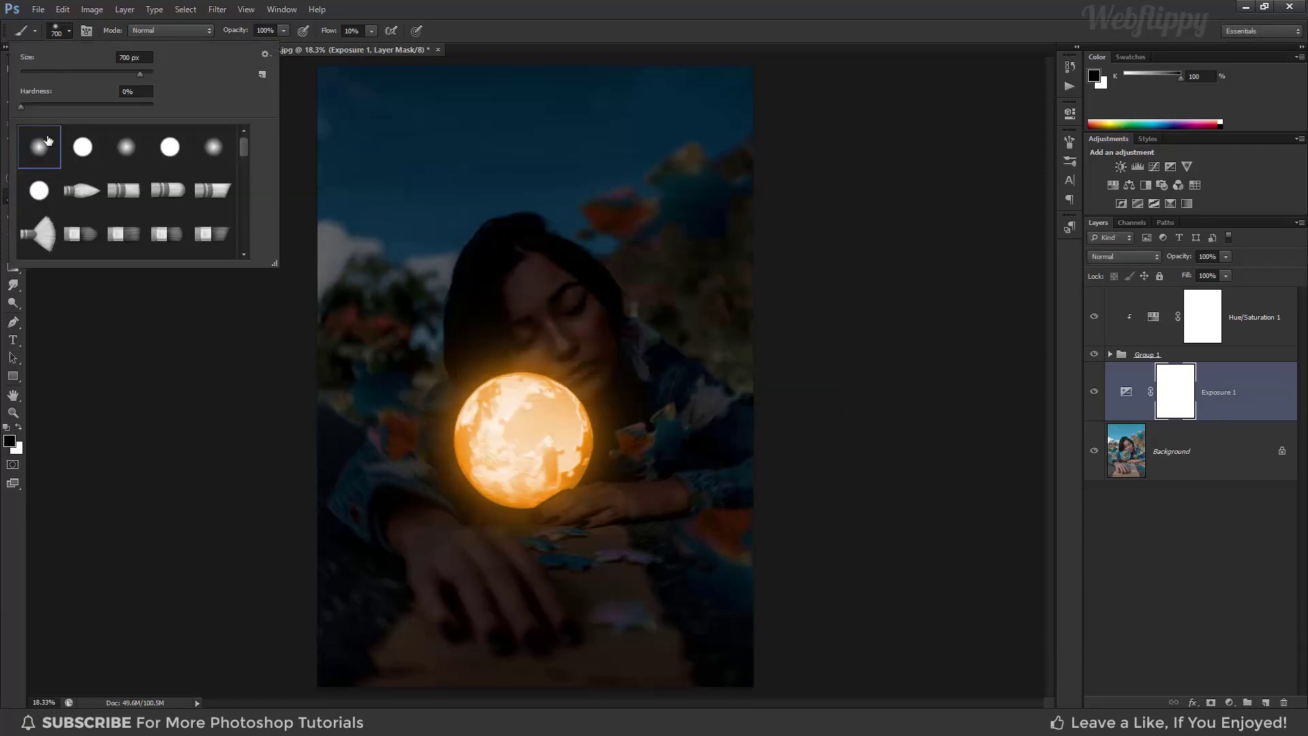
pyautogui.click(68, 30)
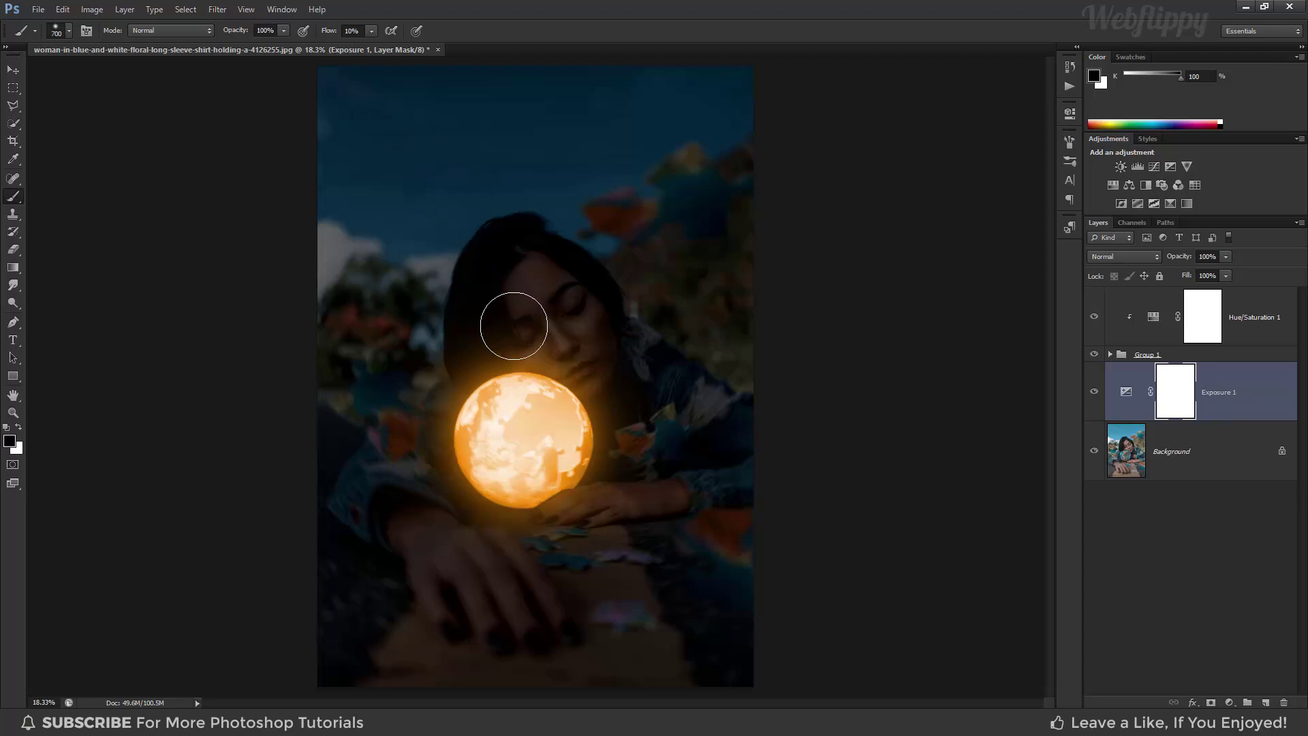
# Paint black on the Exposure layer mask over the face, neck and the jacket beside the globe
pyautogui.click(516, 313)
pyautogui.moveTo(517, 313)
pyautogui.mouseDown()
pyautogui.moveTo(551, 345)
pyautogui.moveTo(509, 312)
pyautogui.moveTo(510, 335)
pyautogui.moveTo(489, 347)
pyautogui.moveTo(503, 302)
pyautogui.moveTo(518, 306)
pyautogui.moveTo(510, 283)
pyautogui.moveTo(610, 393)
pyautogui.mouseUp()
pyautogui.press(']')
pyautogui.press('[')
pyautogui.press('[')
pyautogui.moveTo(631, 444); pyautogui.dragTo(648, 429)
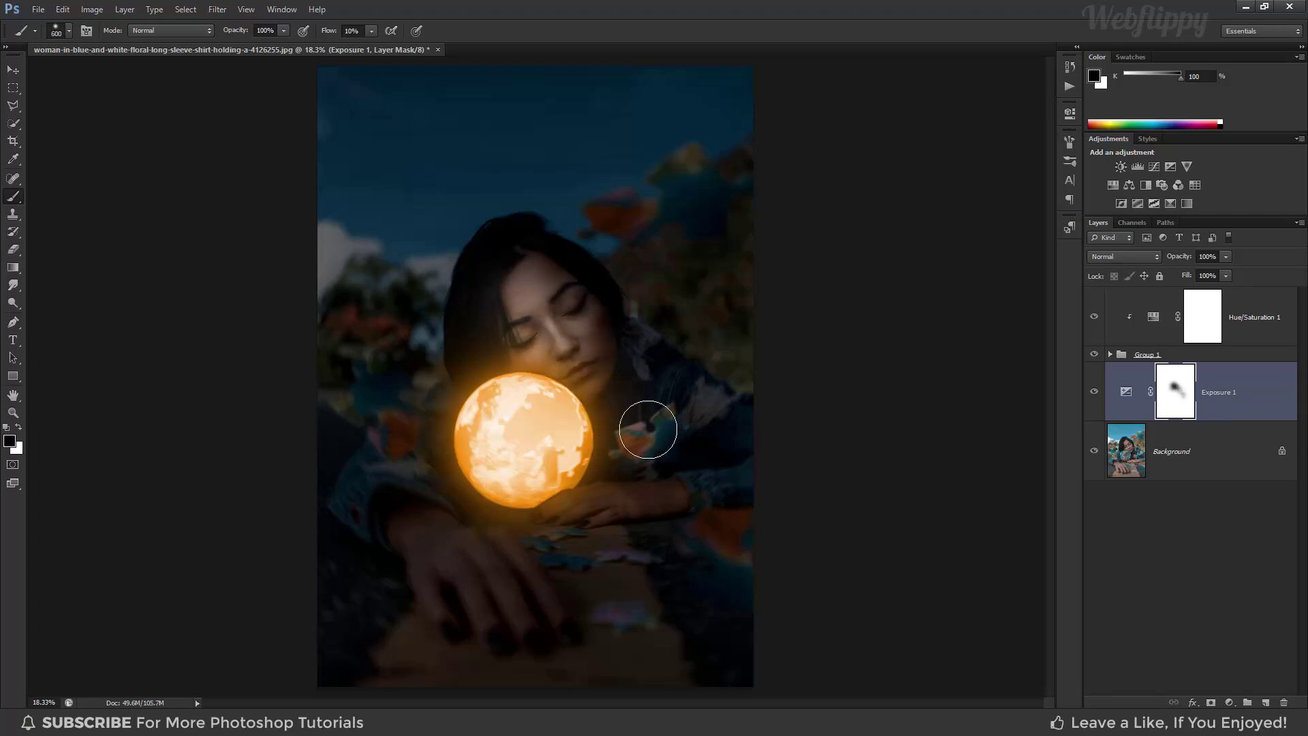
# Paint black with a smaller brush on the Exposure mask over the hand resting beside the globe and the adjoining puzzle pieces
pyautogui.press('[')
pyautogui.press('[')
pyautogui.press('[')
pyautogui.press(']')
pyautogui.moveTo(556, 503)
pyautogui.mouseDown()
pyautogui.moveTo(675, 486)
pyautogui.moveTo(616, 479)
pyautogui.moveTo(669, 432)
pyautogui.moveTo(634, 393)
pyautogui.moveTo(641, 465)
pyautogui.moveTo(632, 448)
pyautogui.mouseUp()
# Paint black on the Exposure mask over the outstretched arm and hand, and the area just beneath the globe
pyautogui.press(']')
pyautogui.press(']')
pyautogui.press(']')
pyautogui.press(']')
pyautogui.press('[')
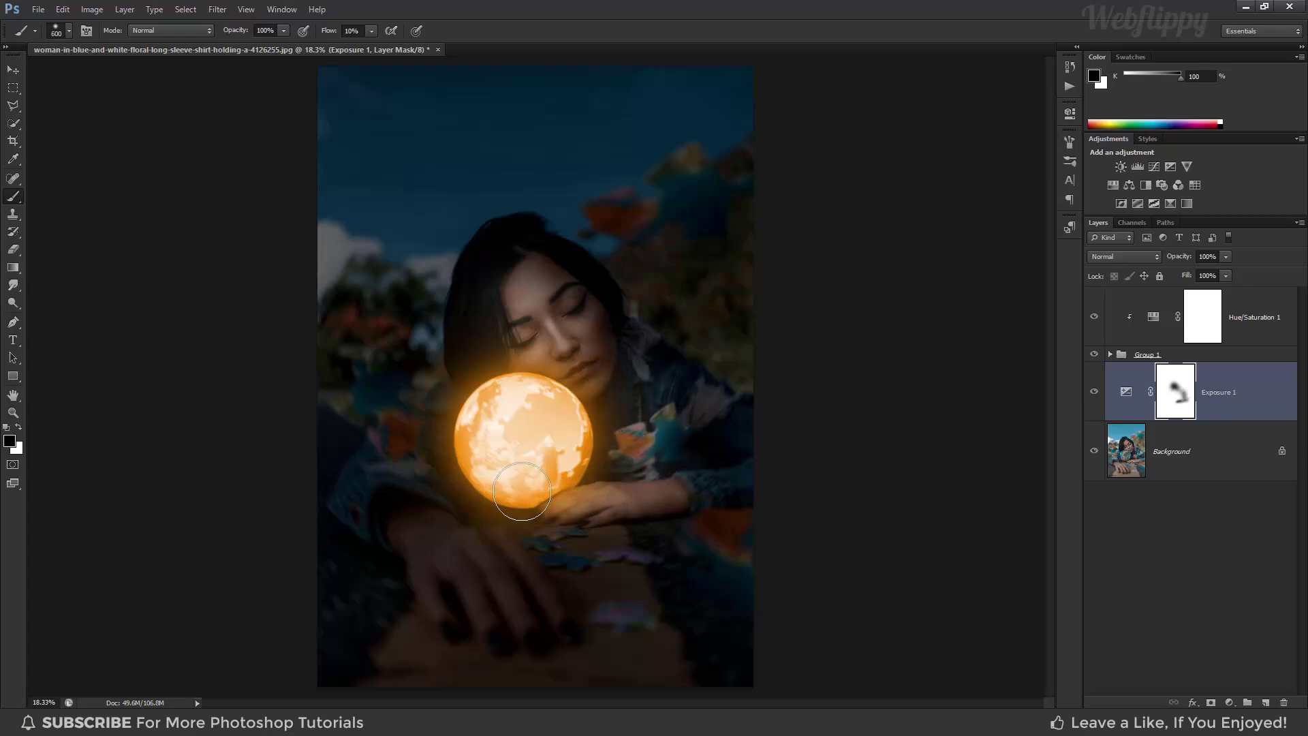
pyautogui.moveTo(438, 487)
pyautogui.mouseDown()
pyautogui.moveTo(408, 417)
pyautogui.moveTo(427, 484)
pyautogui.moveTo(546, 607)
pyautogui.moveTo(545, 597)
pyautogui.mouseUp()
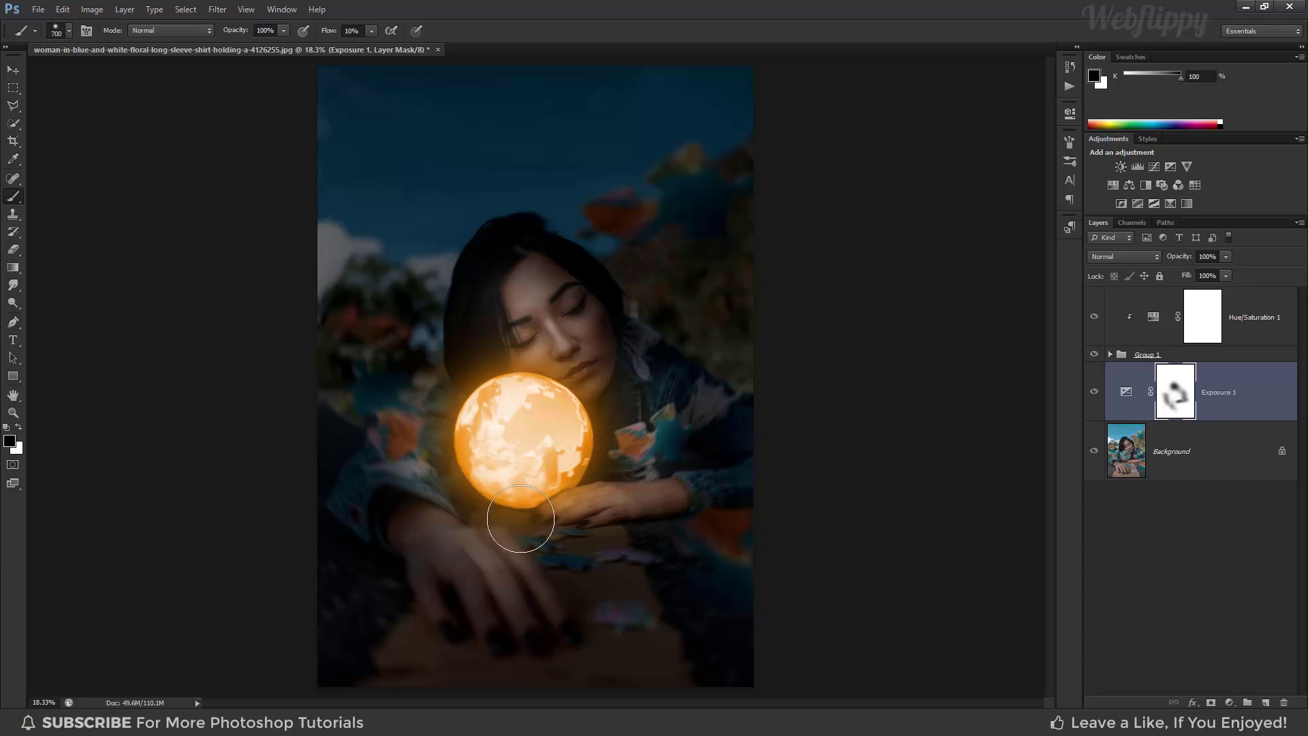
pyautogui.press('[')
pyautogui.press('[')
pyautogui.press('[')
pyautogui.press('[')
pyautogui.moveTo(496, 513)
pyautogui.mouseDown()
pyautogui.moveTo(470, 511)
pyautogui.moveTo(515, 518)
pyautogui.moveTo(479, 500)
pyautogui.mouseUp()
# Paint black with brushes up to 1000 px on the Exposure mask over the puzzle pieces, foreground ground, face and outstretched hand
pyautogui.press(']')
pyautogui.press(']')
pyautogui.moveTo(576, 556)
pyautogui.mouseDown()
pyautogui.moveTo(549, 540)
pyautogui.moveTo(577, 543)
pyautogui.moveTo(538, 545)
pyautogui.moveTo(613, 552)
pyautogui.moveTo(607, 615)
pyautogui.moveTo(715, 575)
pyautogui.moveTo(573, 545)
pyautogui.moveTo(608, 614)
pyautogui.moveTo(732, 642)
pyautogui.moveTo(630, 640)
pyautogui.mouseUp()
pyautogui.press(']')
pyautogui.press(']')
pyautogui.press(']')
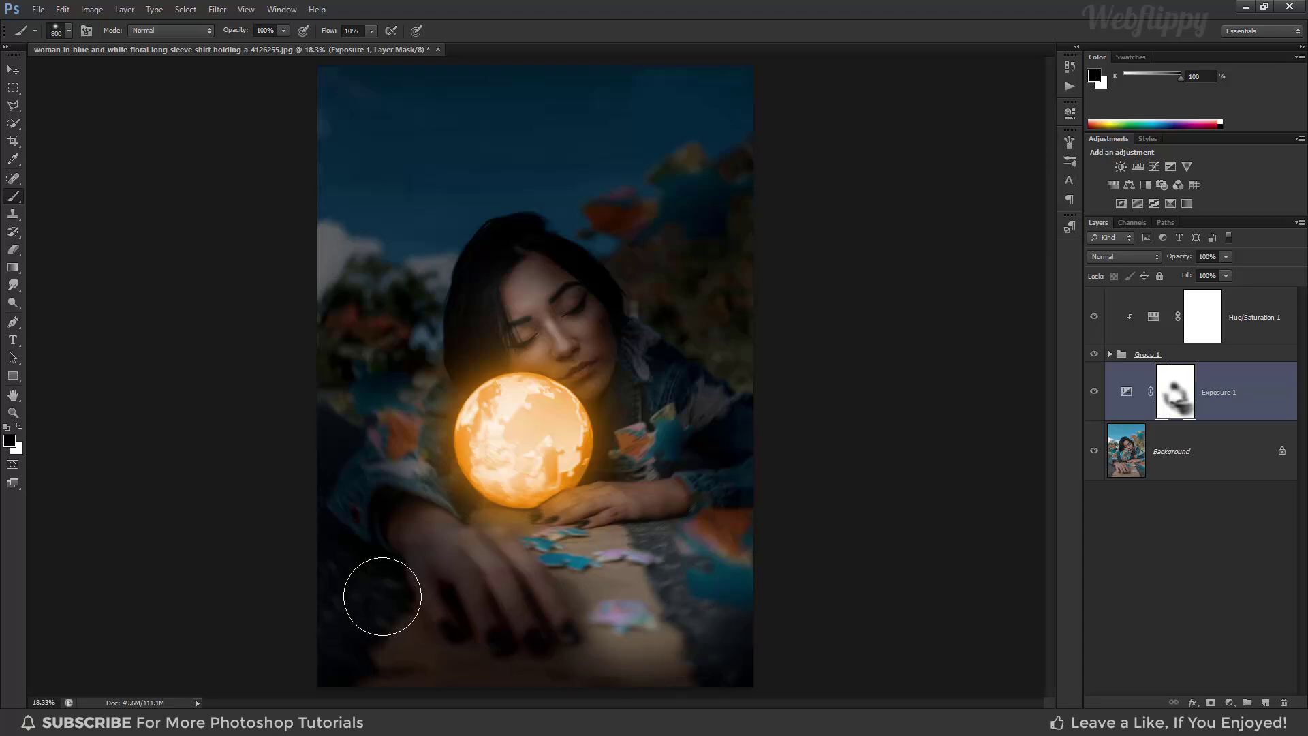
pyautogui.press(']')
pyautogui.moveTo(374, 605)
pyautogui.mouseDown()
pyautogui.moveTo(403, 642)
pyautogui.moveTo(628, 666)
pyautogui.mouseUp()
pyautogui.press(']')
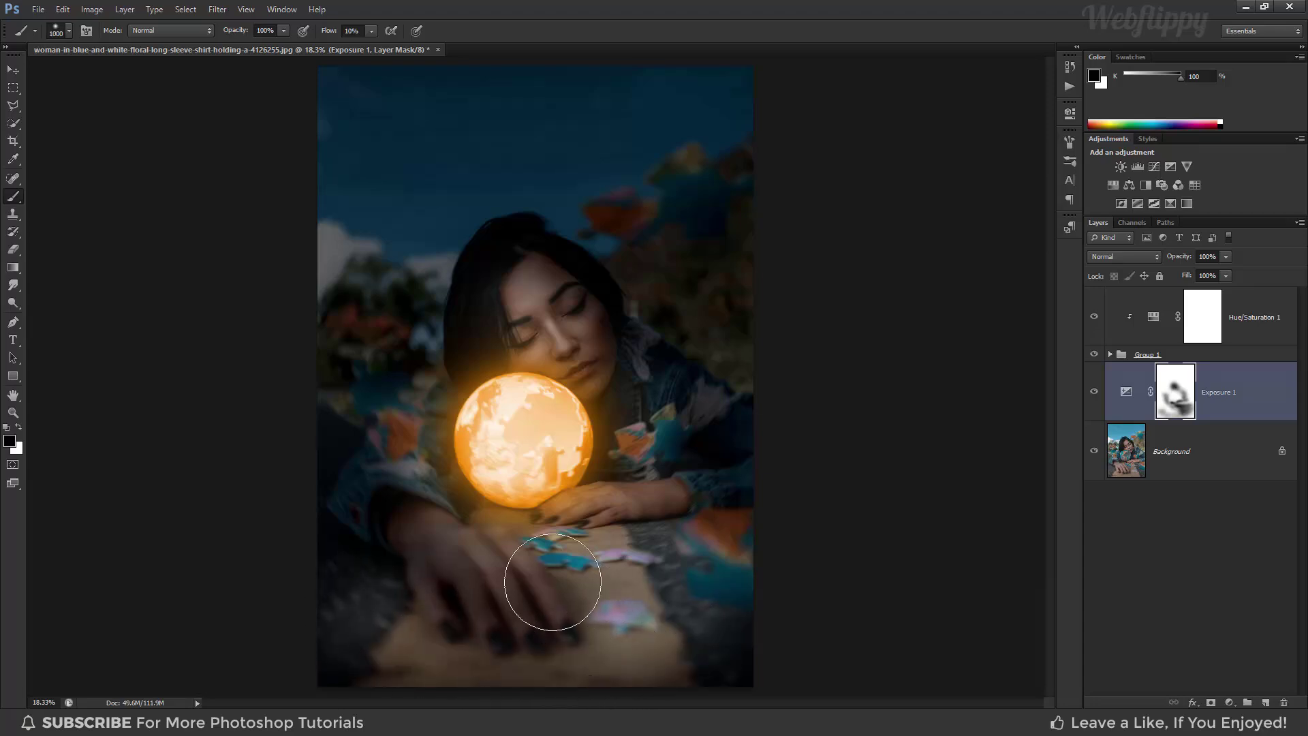
pyautogui.moveTo(552, 582)
pyautogui.mouseDown()
pyautogui.moveTo(447, 548)
pyautogui.moveTo(508, 594)
pyautogui.mouseUp()
pyautogui.moveTo(537, 299)
pyautogui.mouseDown()
pyautogui.moveTo(578, 471)
pyautogui.moveTo(409, 455)
pyautogui.moveTo(384, 586)
pyautogui.moveTo(474, 600)
pyautogui.mouseUp()
# Reveal the fingers of the hand beside the globe by painting black on the Exposure mask with a 200 px brush
pyautogui.press('[')
pyautogui.press('[')
pyautogui.press('[')
pyautogui.press('[')
pyautogui.press('[')
pyautogui.press('[')
pyautogui.press('[')
pyautogui.press('[')
pyautogui.moveTo(639, 512); pyautogui.dragTo(597, 509)
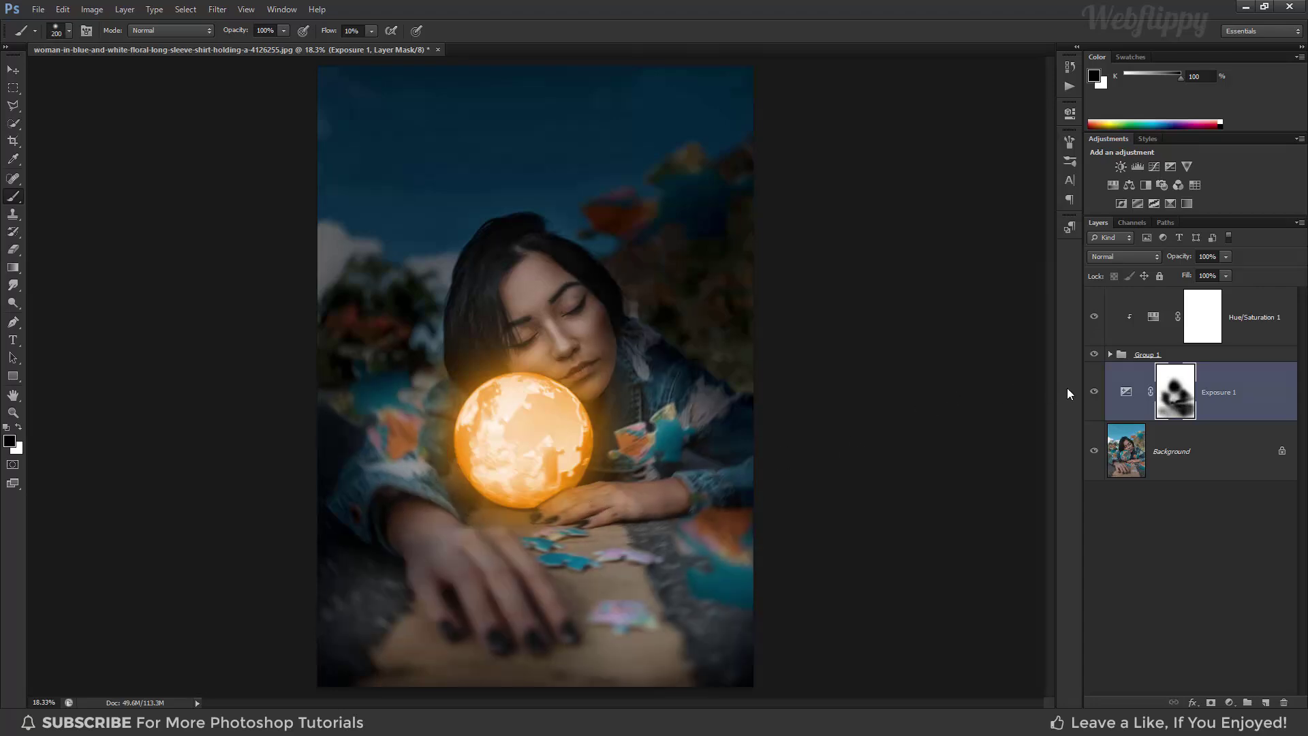
# Compare the image with the Exposure adjustment layer hidden and shown
pyautogui.click(1094, 393)
pyautogui.click(1094, 393)
pyautogui.click(1093, 393)
pyautogui.click(1094, 393)
# Duplicate the Hue/Saturation adjustment layer, place the copy between the globe group and the Exposure layer, and invert its mask
pyautogui.click(1237, 333)
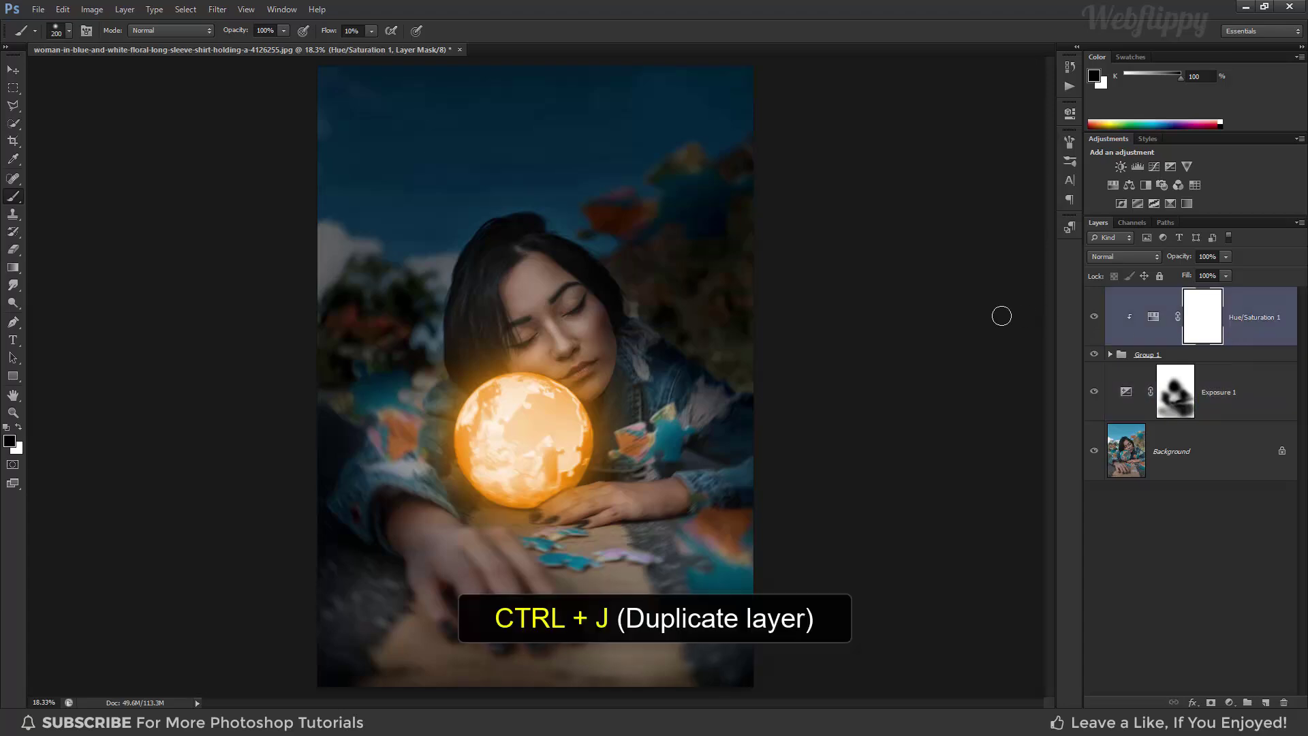
pyautogui.hotkey('ctrl', 'j')
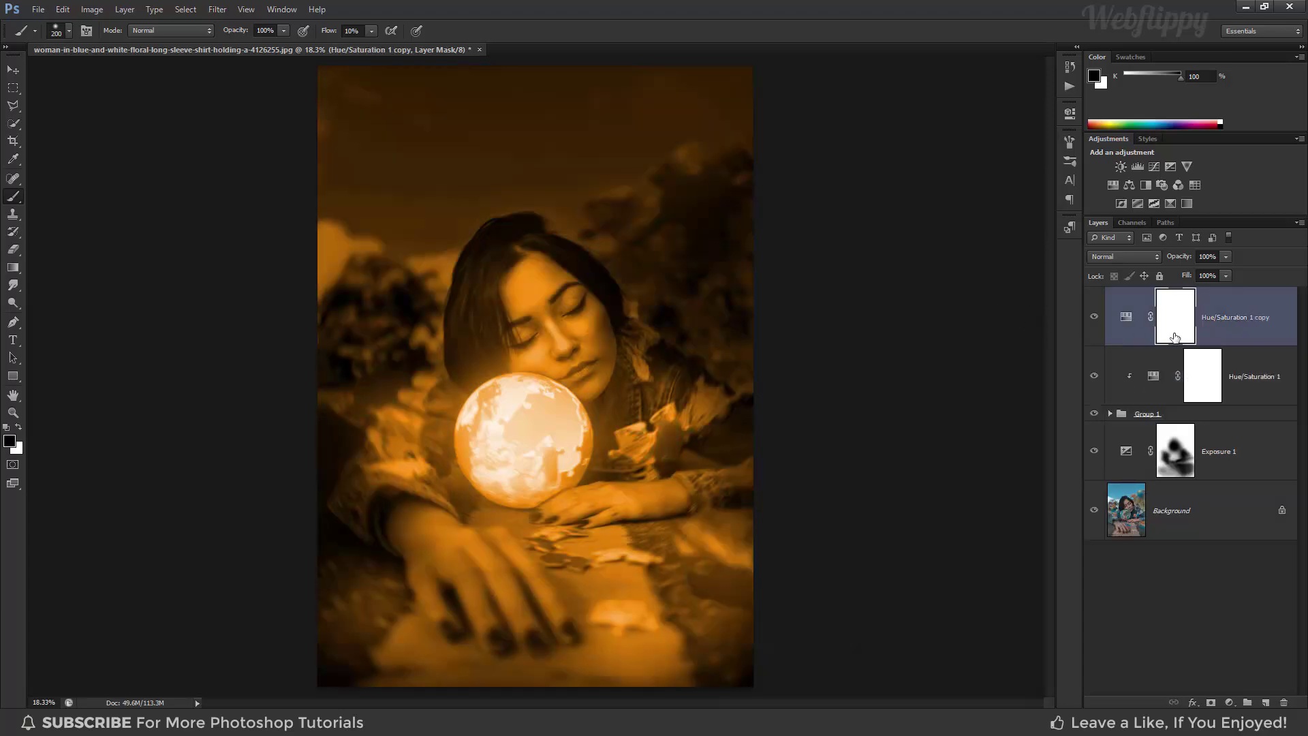
pyautogui.moveTo(1212, 338); pyautogui.dragTo(1187, 428)
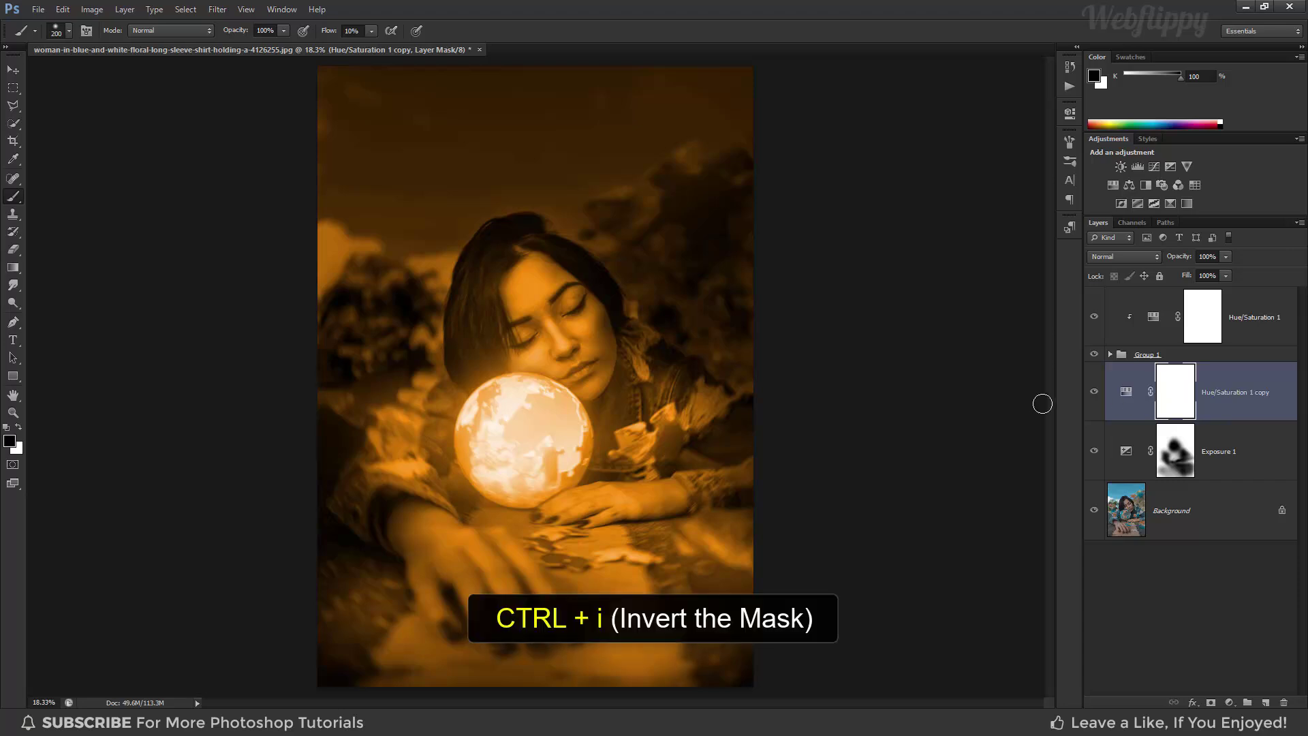
pyautogui.hotkey('ctrl', 'i')
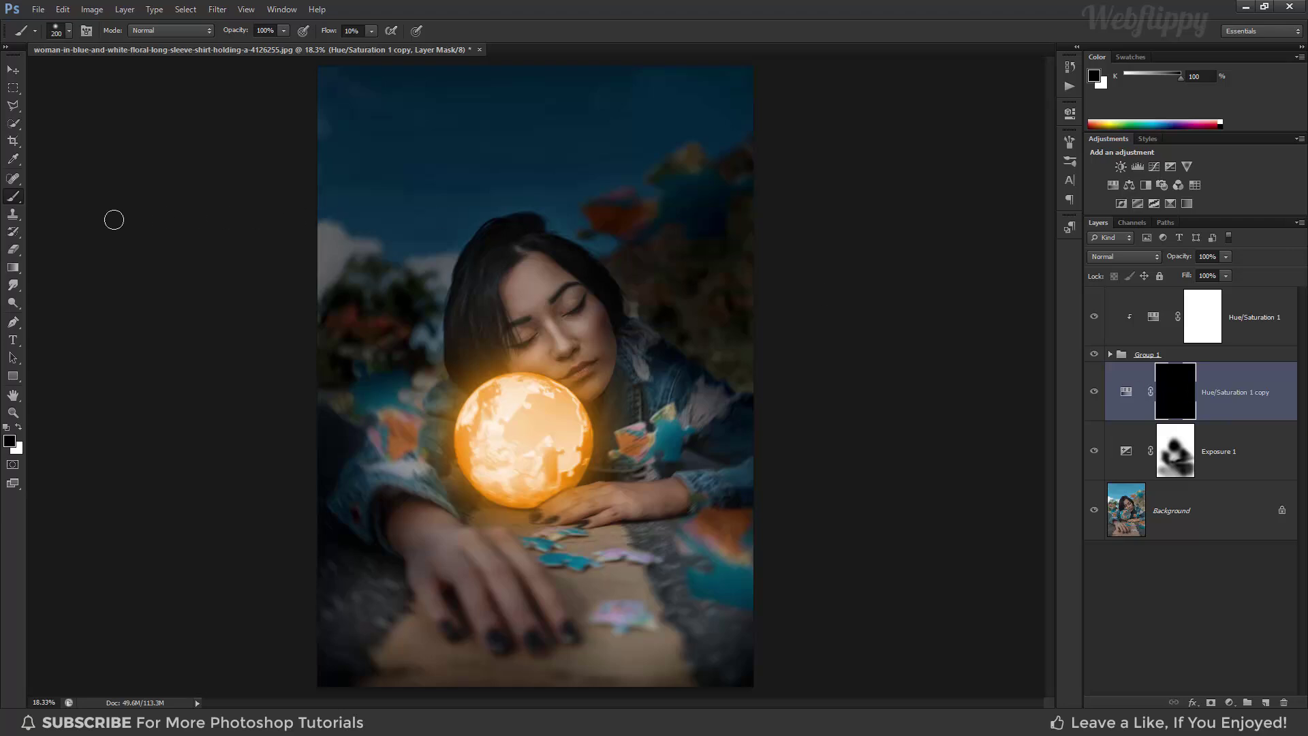
# Ready the Brush tool with white (ffffff) as the foreground colour
pyautogui.rightClick(13, 198)
pyautogui.click(56, 198)
pyautogui.click(19, 428)
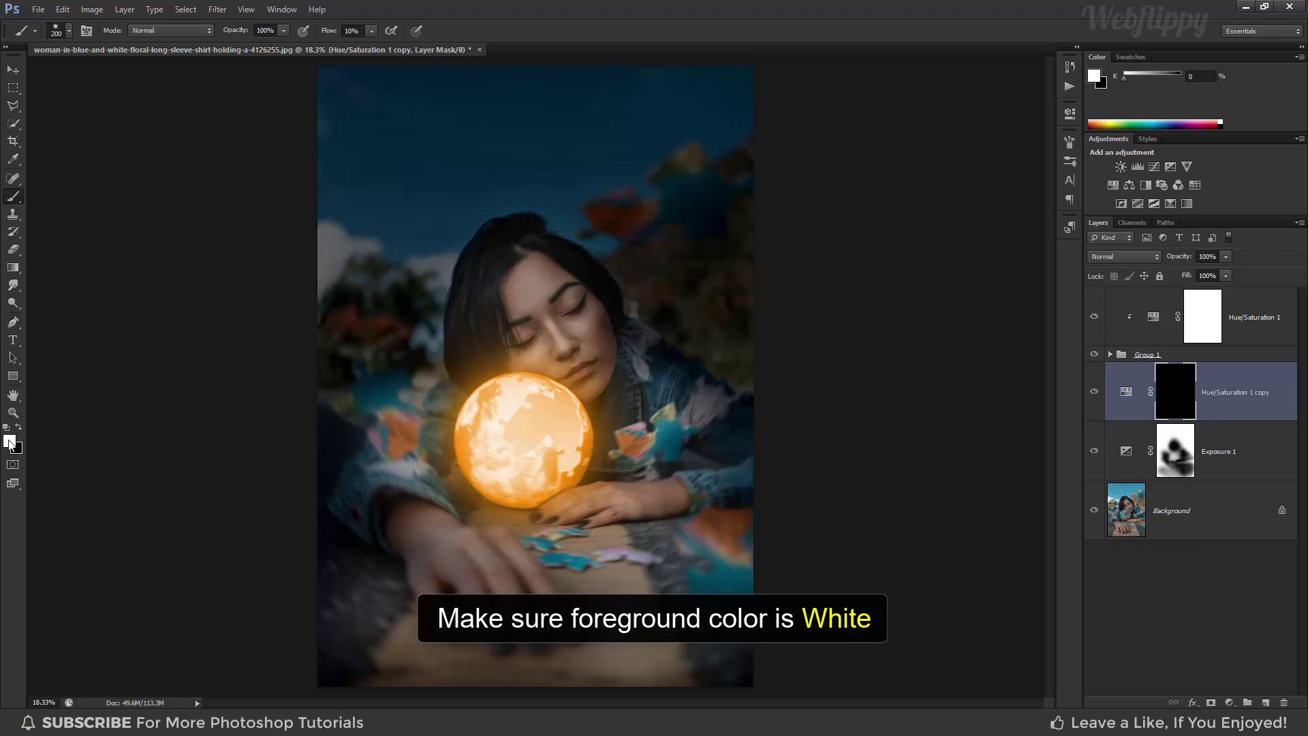
pyautogui.click(10, 441)
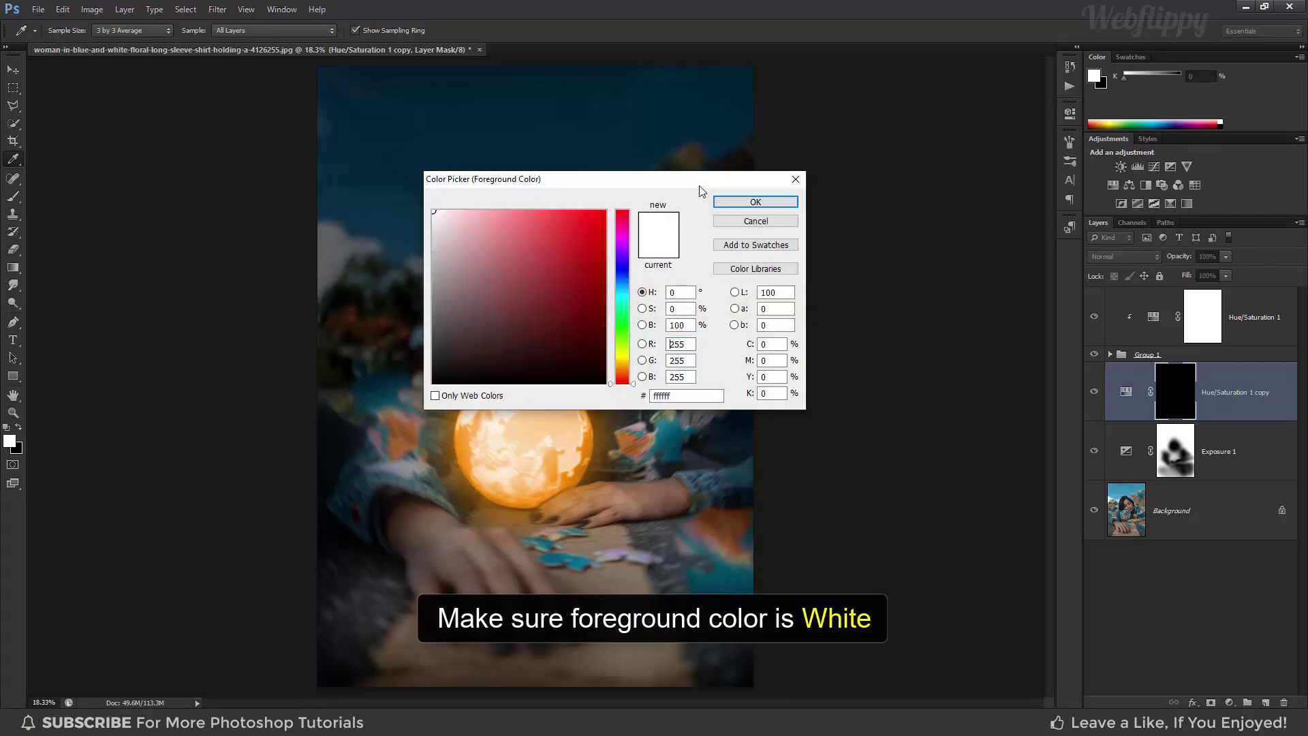
pyautogui.click(730, 203)
pyautogui.press('b')
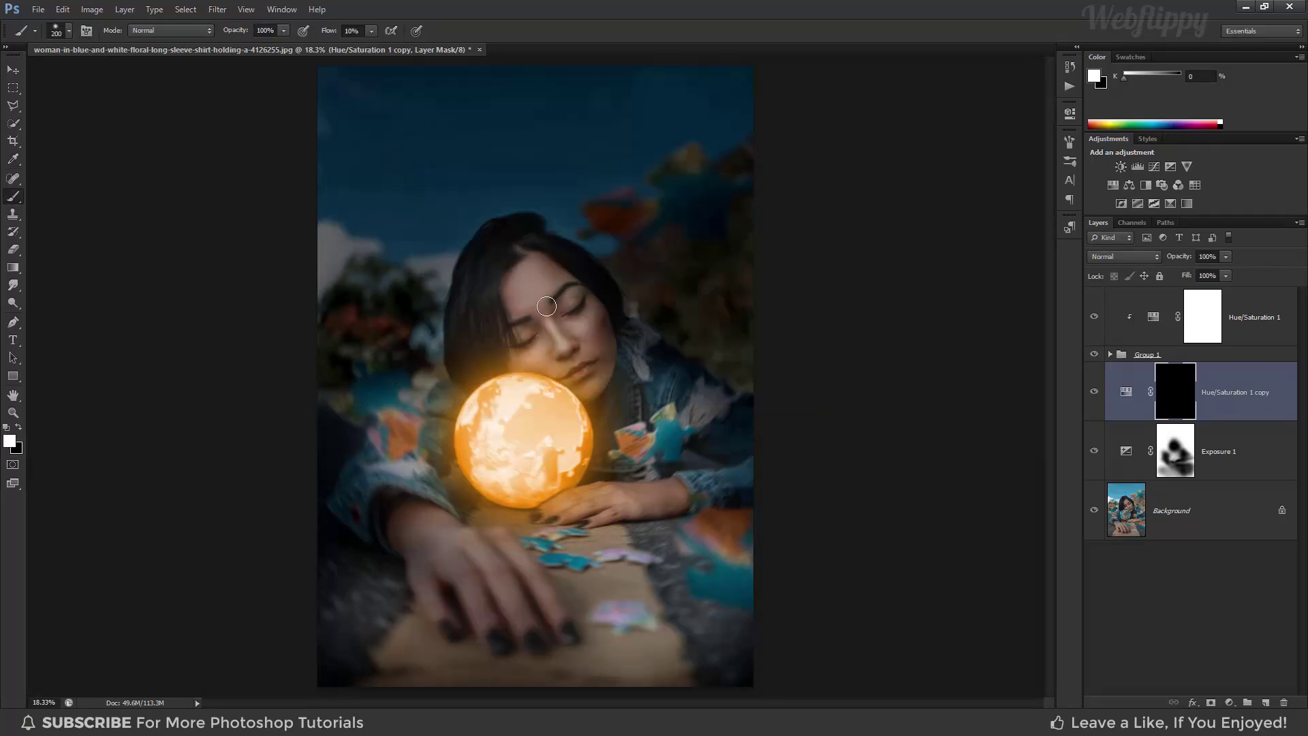
# Paint white with an enlarged brush on the copied Hue/Saturation layer's mask over the face, neck and nearby jacket
pyautogui.press(']')
pyautogui.press(']')
pyautogui.press(']')
pyautogui.press(']')
pyautogui.press(']')
pyautogui.moveTo(507, 328)
pyautogui.mouseDown()
pyautogui.moveTo(516, 317)
pyautogui.moveTo(498, 333)
pyautogui.moveTo(524, 337)
pyautogui.mouseUp()
pyautogui.press(']')
pyautogui.press(']')
pyautogui.moveTo(579, 395)
pyautogui.mouseDown()
pyautogui.moveTo(583, 381)
pyautogui.moveTo(583, 404)
pyautogui.mouseUp()
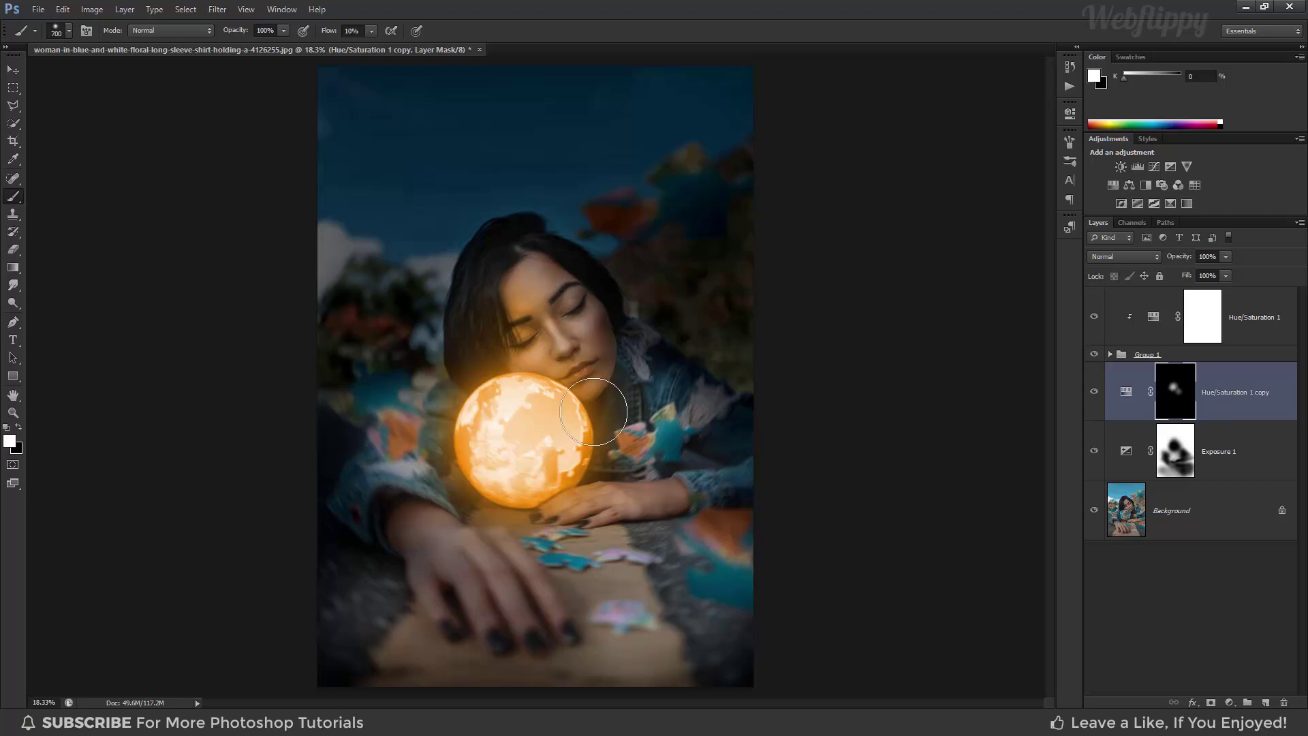
pyautogui.press(']')
pyautogui.moveTo(507, 294)
pyautogui.mouseDown()
pyautogui.moveTo(525, 339)
pyautogui.moveTo(590, 402)
pyautogui.moveTo(628, 437)
pyautogui.mouseUp()
# Paint white with a small brush on the copied Hue/Saturation mask along the hand and forearm beside the globe
pyautogui.press('[')
pyautogui.press('[')
pyautogui.press('[')
pyautogui.press('[')
pyautogui.press('[')
pyautogui.press('[')
pyautogui.press('[')
pyautogui.press('[')
pyautogui.press('[')
pyautogui.press(']')
pyautogui.moveTo(555, 504); pyautogui.dragTo(689, 474)
# Paint white on the copied Hue/Saturation mask over the puzzle pieces by the jacket, the area beneath the globe and the outstretched arm
pyautogui.press(']')
pyautogui.press(']')
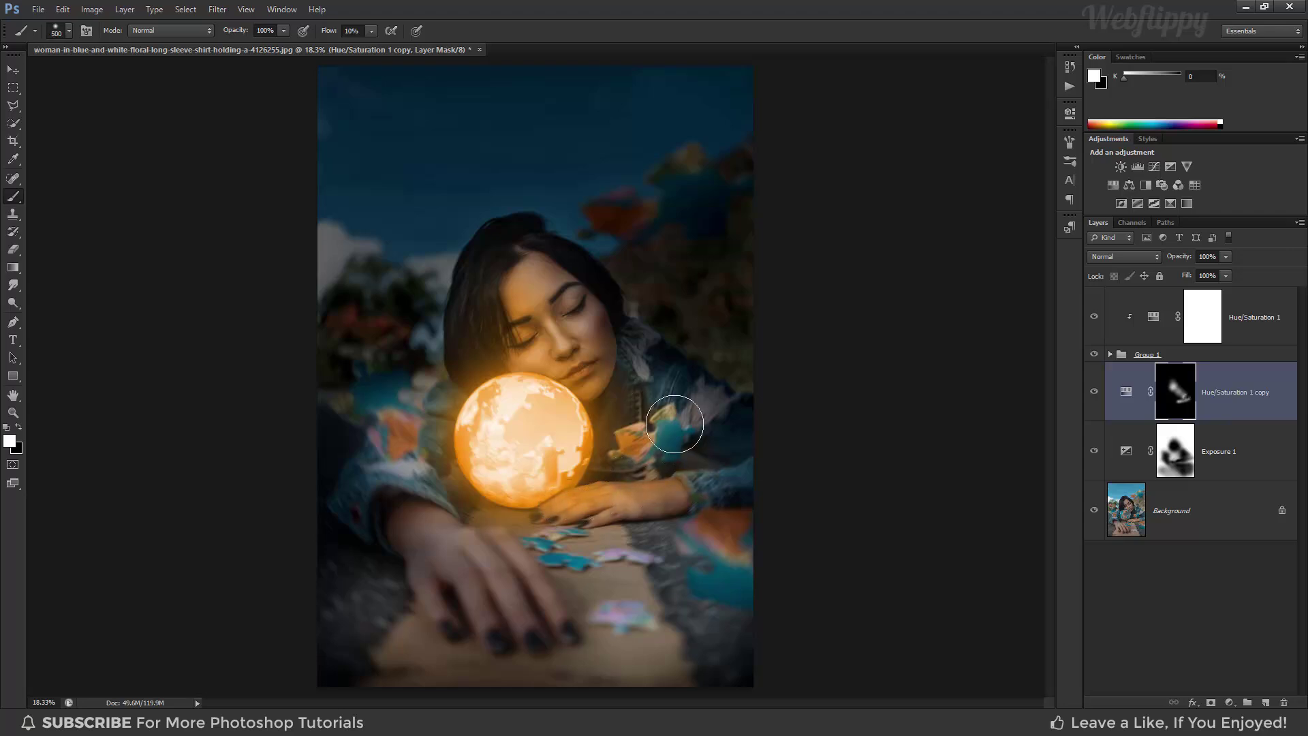
pyautogui.moveTo(677, 422)
pyautogui.mouseDown()
pyautogui.moveTo(620, 393)
pyautogui.moveTo(618, 417)
pyautogui.moveTo(622, 377)
pyautogui.moveTo(689, 441)
pyautogui.moveTo(728, 455)
pyautogui.moveTo(677, 516)
pyautogui.mouseUp()
pyautogui.press(']')
pyautogui.press(']')
pyautogui.moveTo(545, 526)
pyautogui.mouseDown()
pyautogui.moveTo(472, 519)
pyautogui.moveTo(423, 476)
pyautogui.moveTo(447, 431)
pyautogui.moveTo(436, 470)
pyautogui.mouseUp()
pyautogui.press('[')
pyautogui.moveTo(471, 513)
pyautogui.mouseDown()
pyautogui.moveTo(507, 532)
pyautogui.moveTo(449, 492)
pyautogui.moveTo(482, 514)
pyautogui.mouseUp()
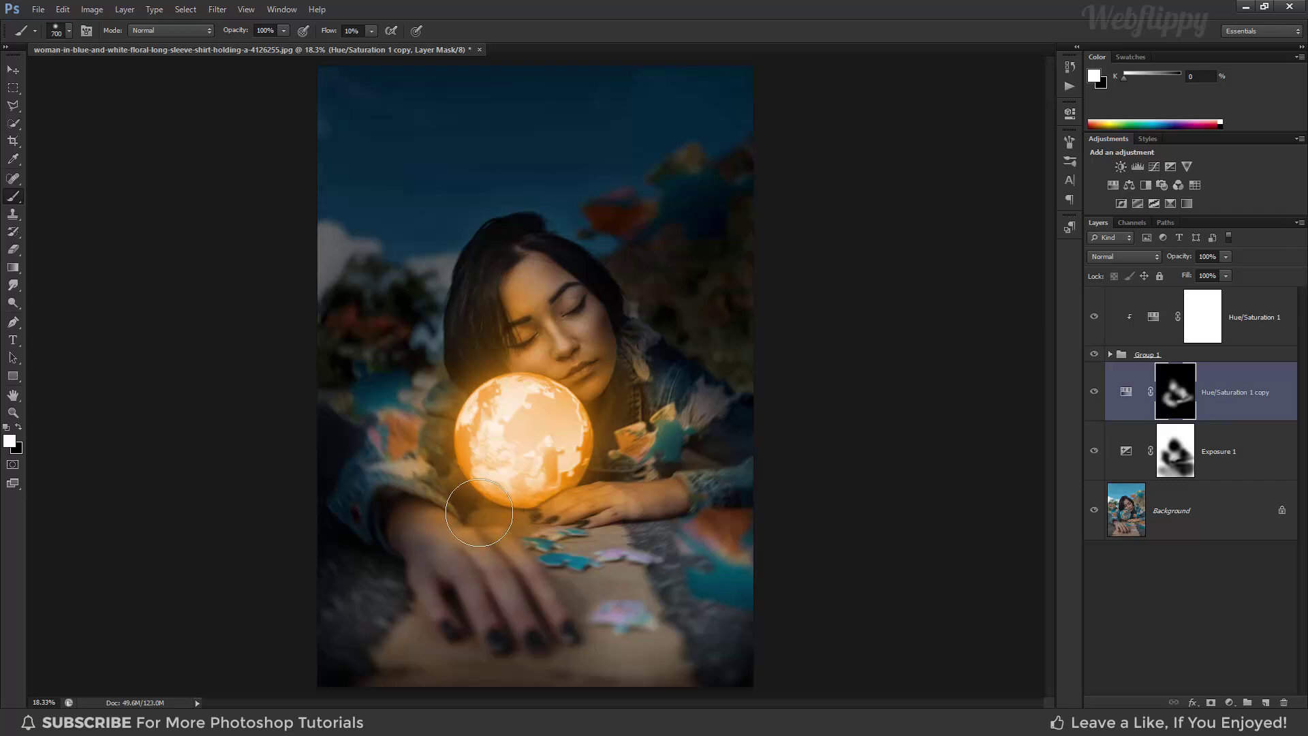
# Paint the orange tint over the cardboard and foreground ground on the copied Hue/Saturation mask with a brush up to 1300 px
pyautogui.press(']')
pyautogui.moveTo(554, 558); pyautogui.dragTo(625, 574)
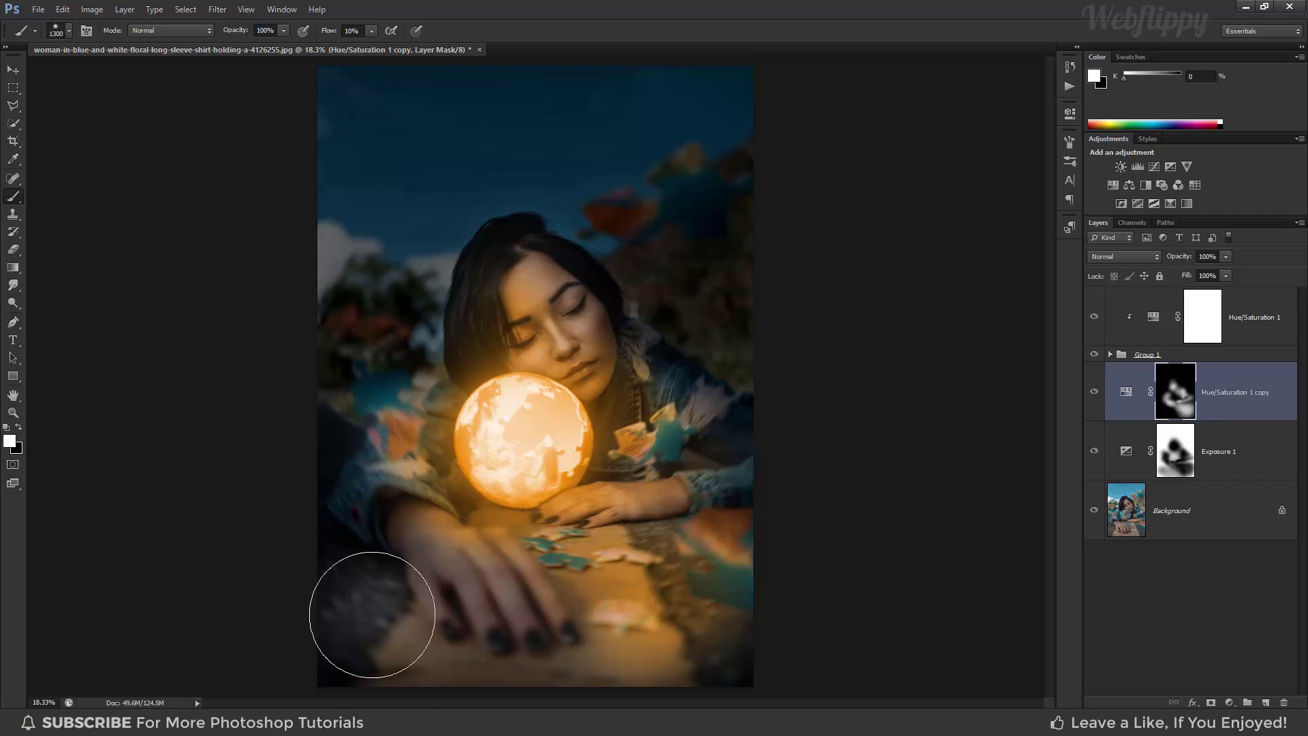
pyautogui.moveTo(372, 614); pyautogui.dragTo(395, 613)
# Paint white with an 800 px brush on the copied Hue/Saturation mask over the sleeve of the outstretched arm
pyautogui.press('[')
pyautogui.press('[')
pyautogui.press('[')
pyautogui.press('[')
pyautogui.press('[')
pyautogui.press('[')
pyautogui.moveTo(555, 397)
pyautogui.mouseDown()
pyautogui.moveTo(483, 366)
pyautogui.moveTo(409, 460)
pyautogui.mouseUp()
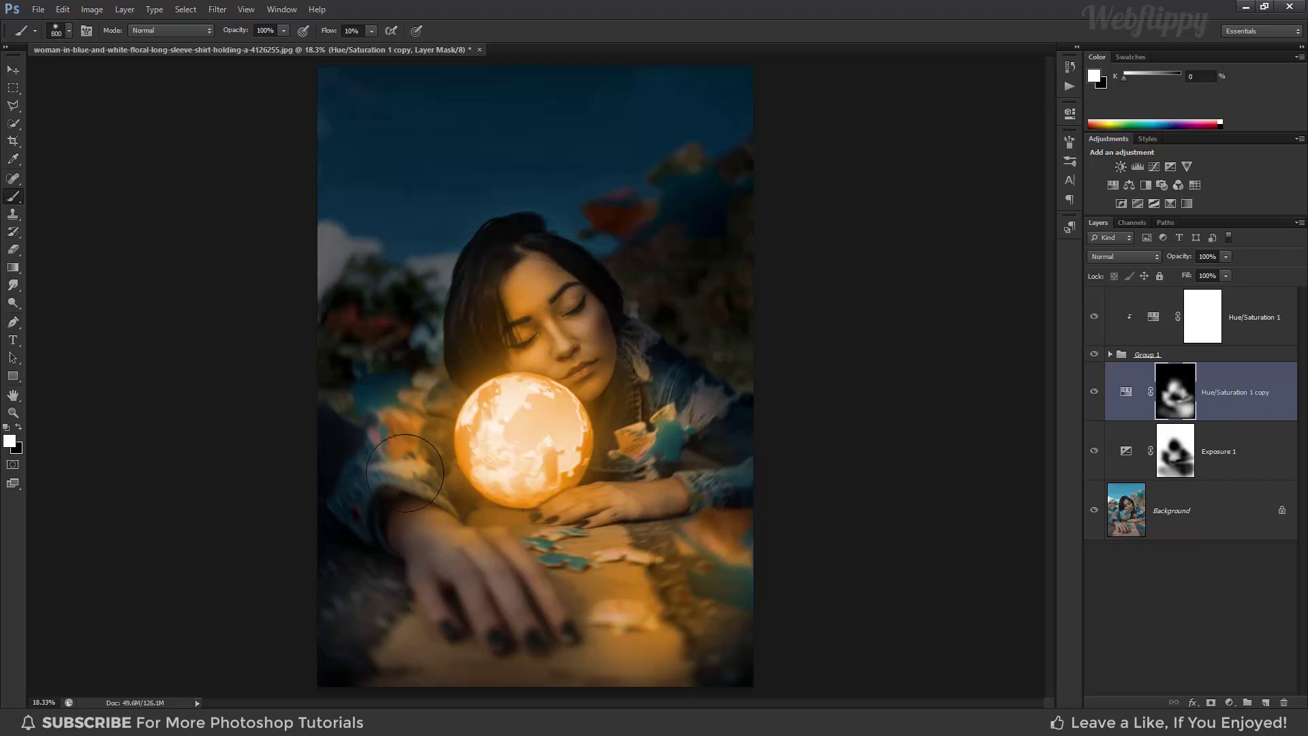
# Sweep a larger white brush over the copied Hue/Saturation mask from the foreground ground to the opposite sleeve, then return to the Move tool
pyautogui.press(']')
pyautogui.press(']')
pyautogui.press(']')
pyautogui.press(']')
pyautogui.press(']')
pyautogui.moveTo(402, 606); pyautogui.dragTo(750, 495)
pyautogui.press('[')
pyautogui.press('[')
pyautogui.press('[')
pyautogui.press('[')
pyautogui.press('[')
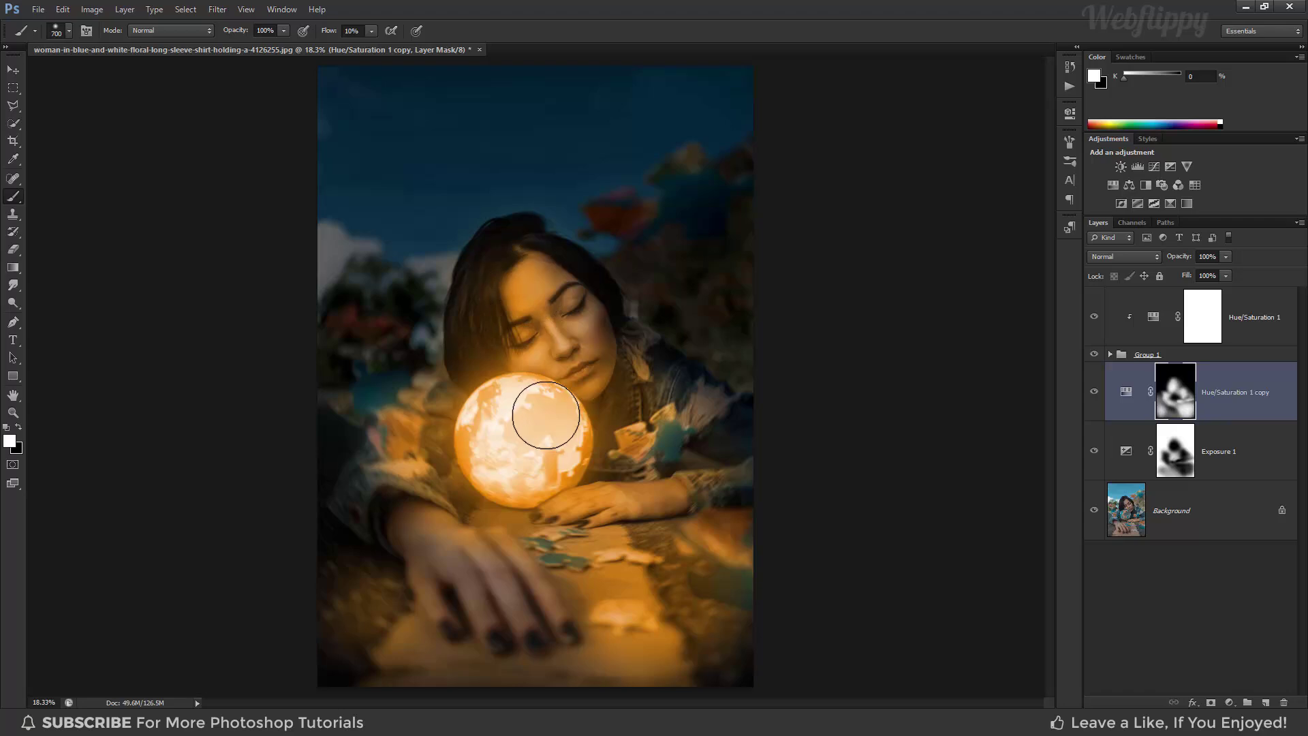
pyautogui.click(19, 70)
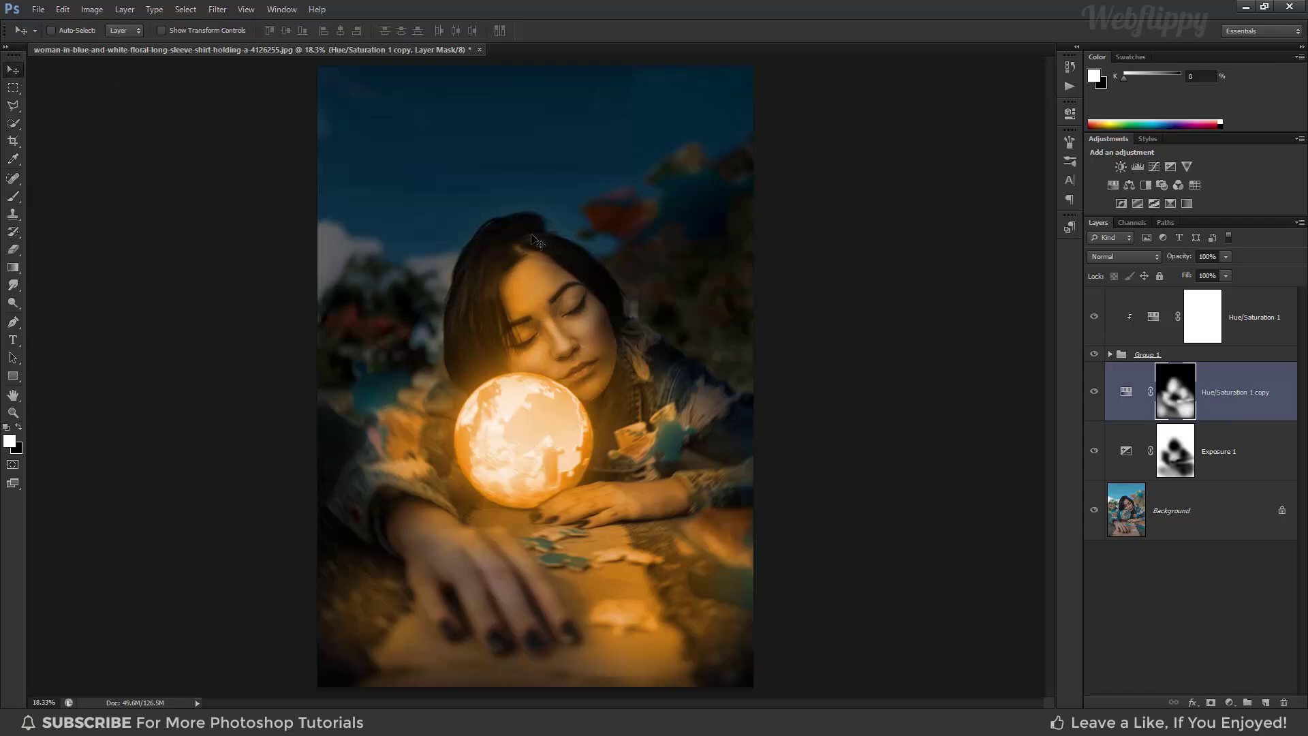
# Try 68% opacity on the copied Hue/Saturation layer and compare the image with that layer hidden and shown
pyautogui.click(1092, 390)
pyautogui.click(1227, 257)
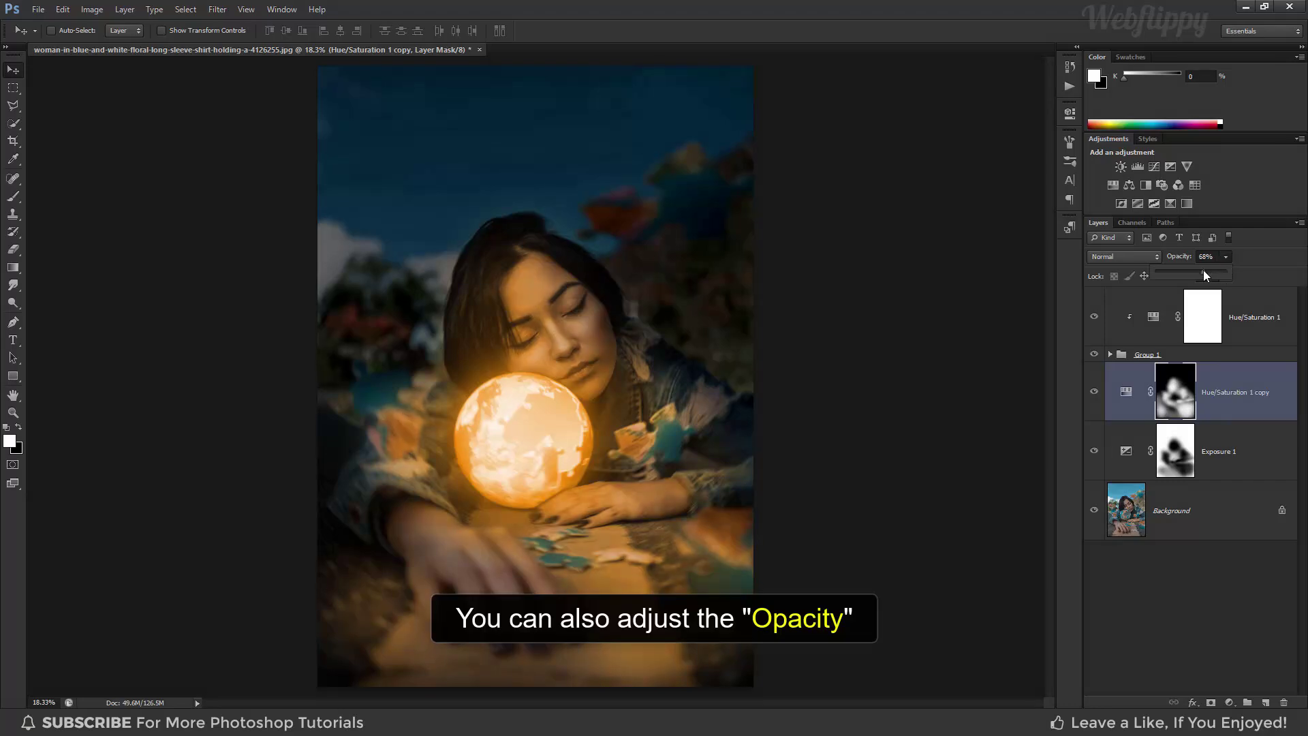
pyautogui.click(1094, 394)
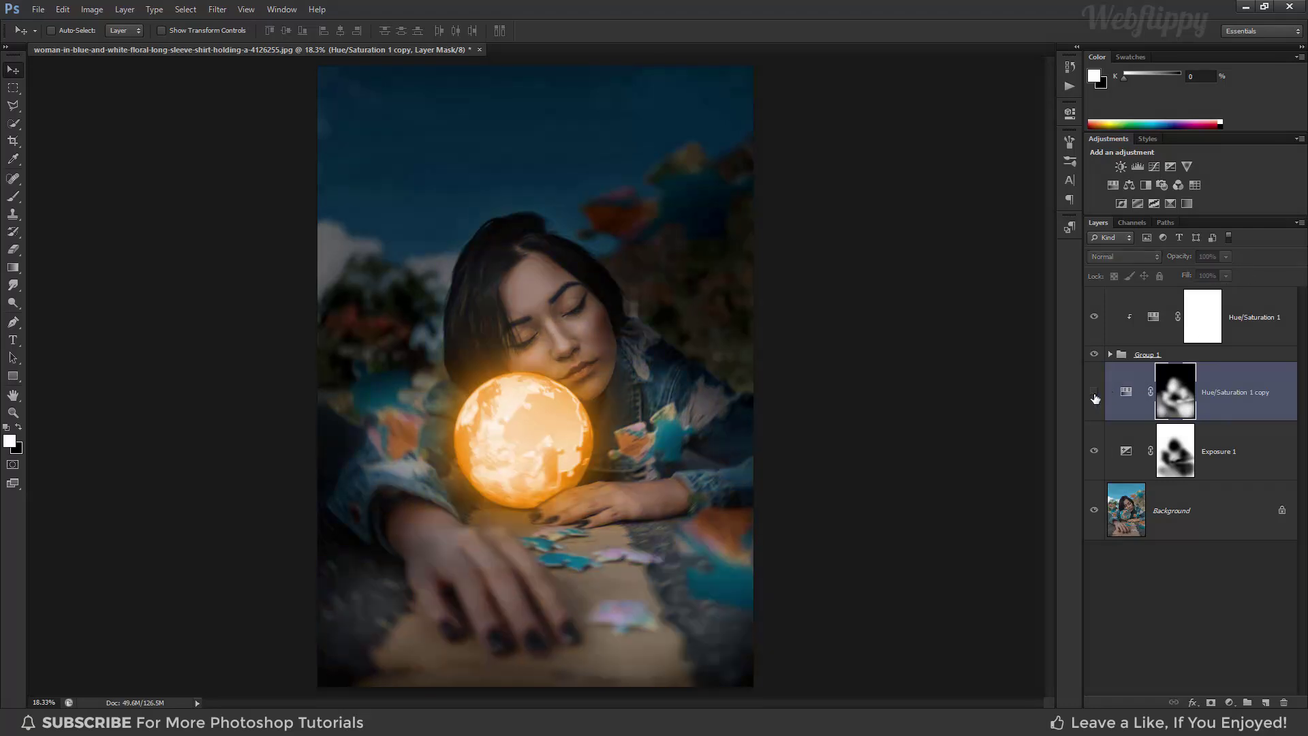
pyautogui.click(1094, 394)
# Add a Selective Color adjustment layer above the clipped Hue/Saturation layer at the top of the stack
pyautogui.click(1252, 337)
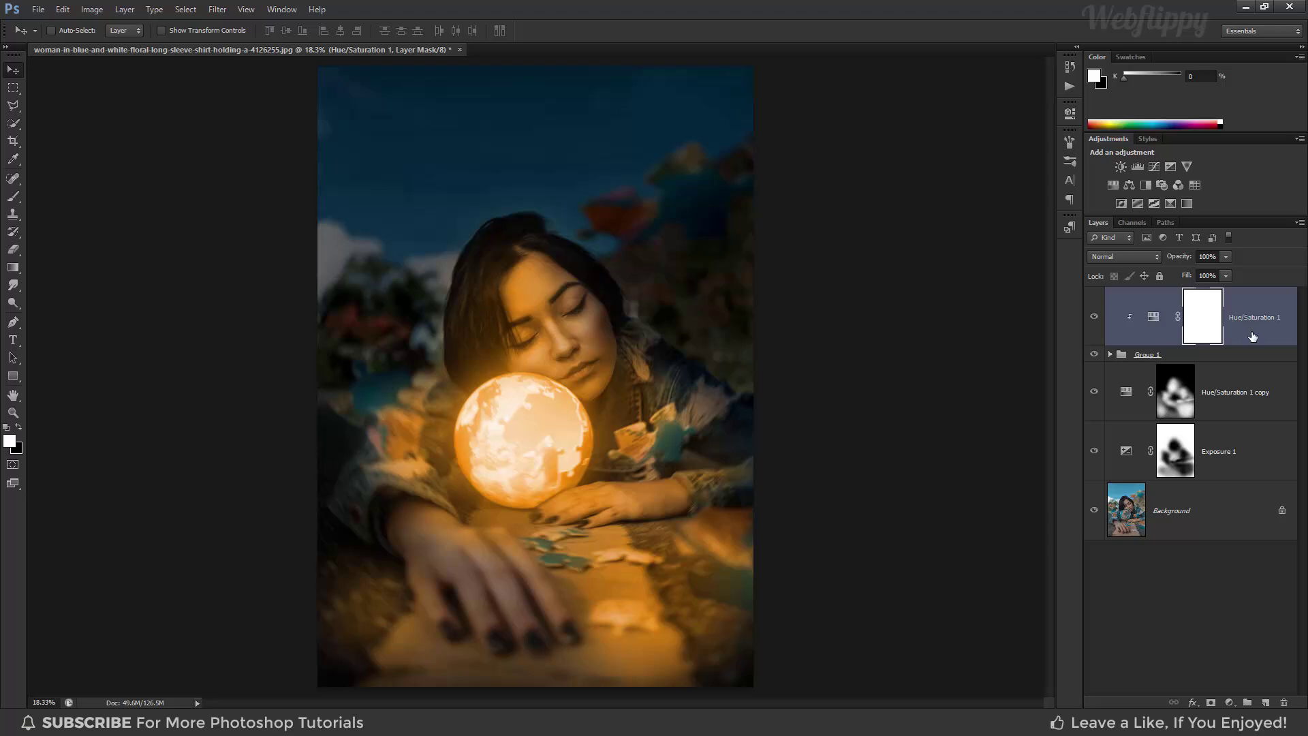
pyautogui.click(1230, 702)
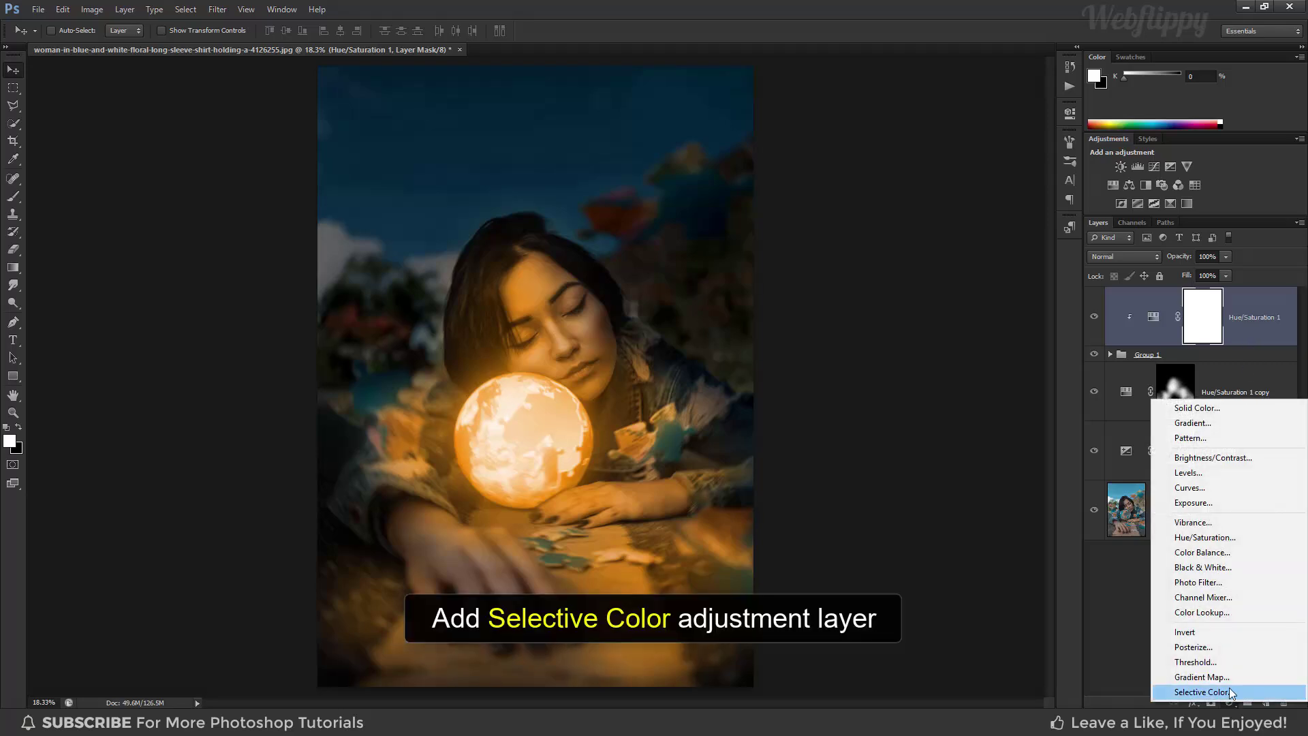
pyautogui.click(1230, 691)
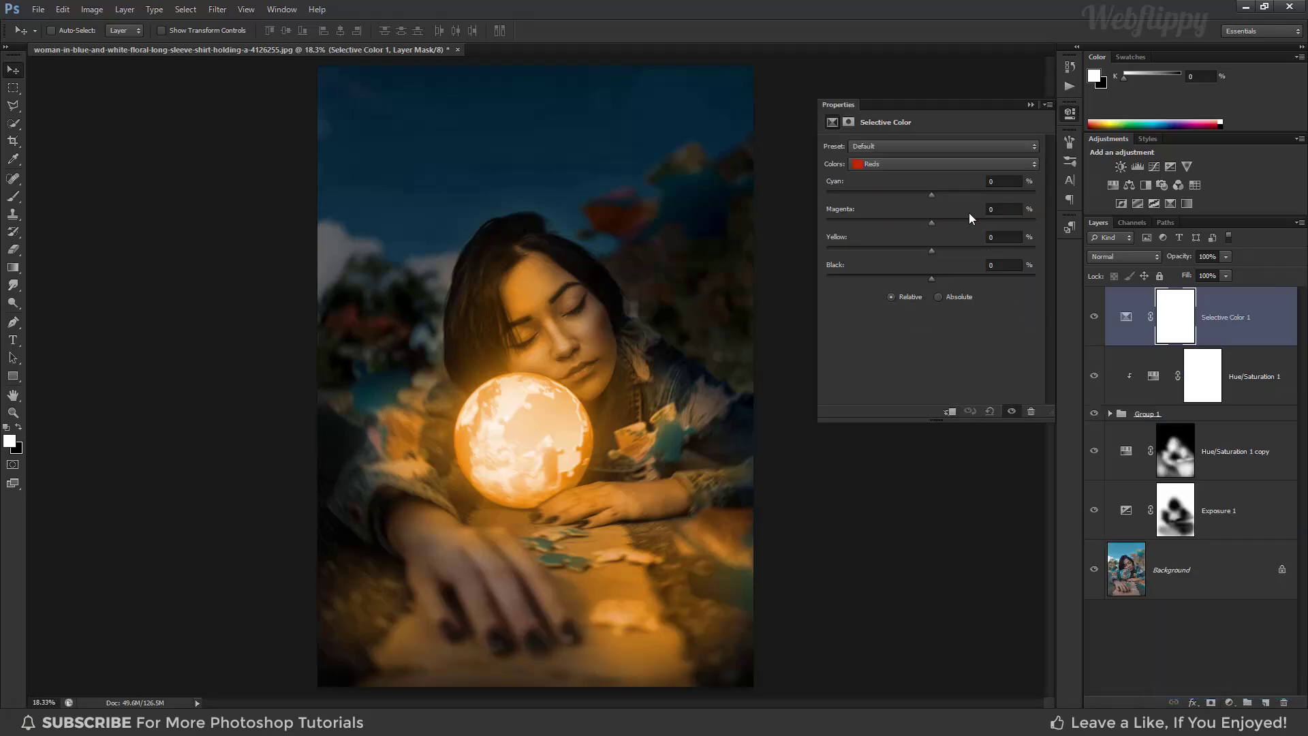
# Set the Selective Color Reds to Cyan -17, Magenta +6, Yellow +15 and Black +2
pyautogui.click(936, 158)
pyautogui.click(933, 181)
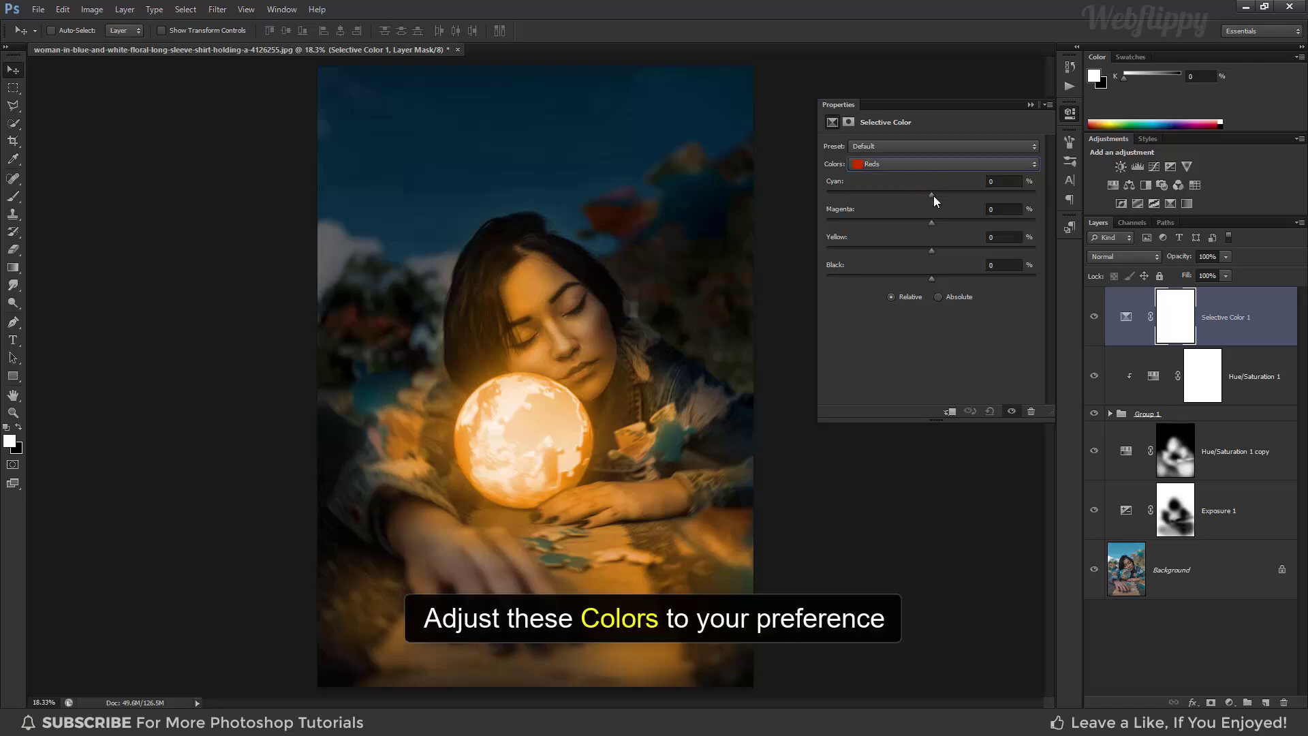
pyautogui.moveTo(934, 195); pyautogui.dragTo(931, 280)
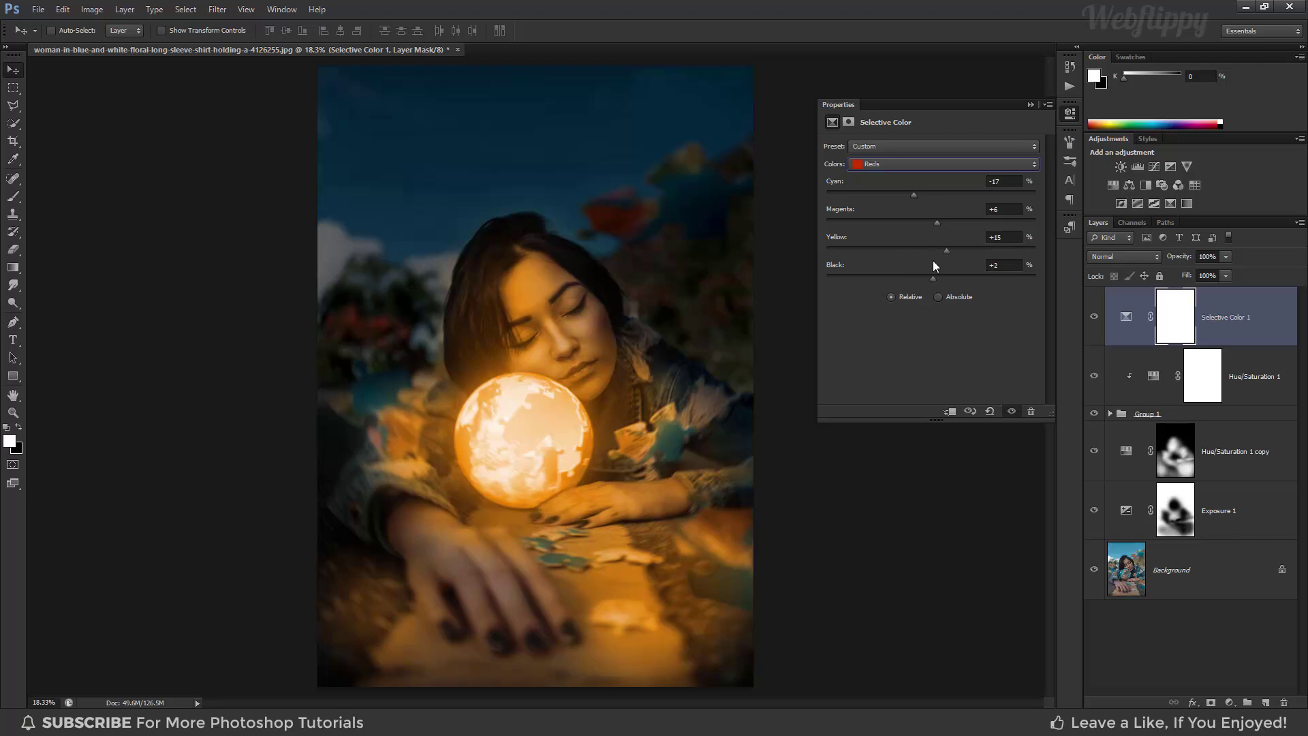
# Set the Selective Color Yellows to Cyan -9, Magenta +10 and Yellow -9
pyautogui.click(904, 165)
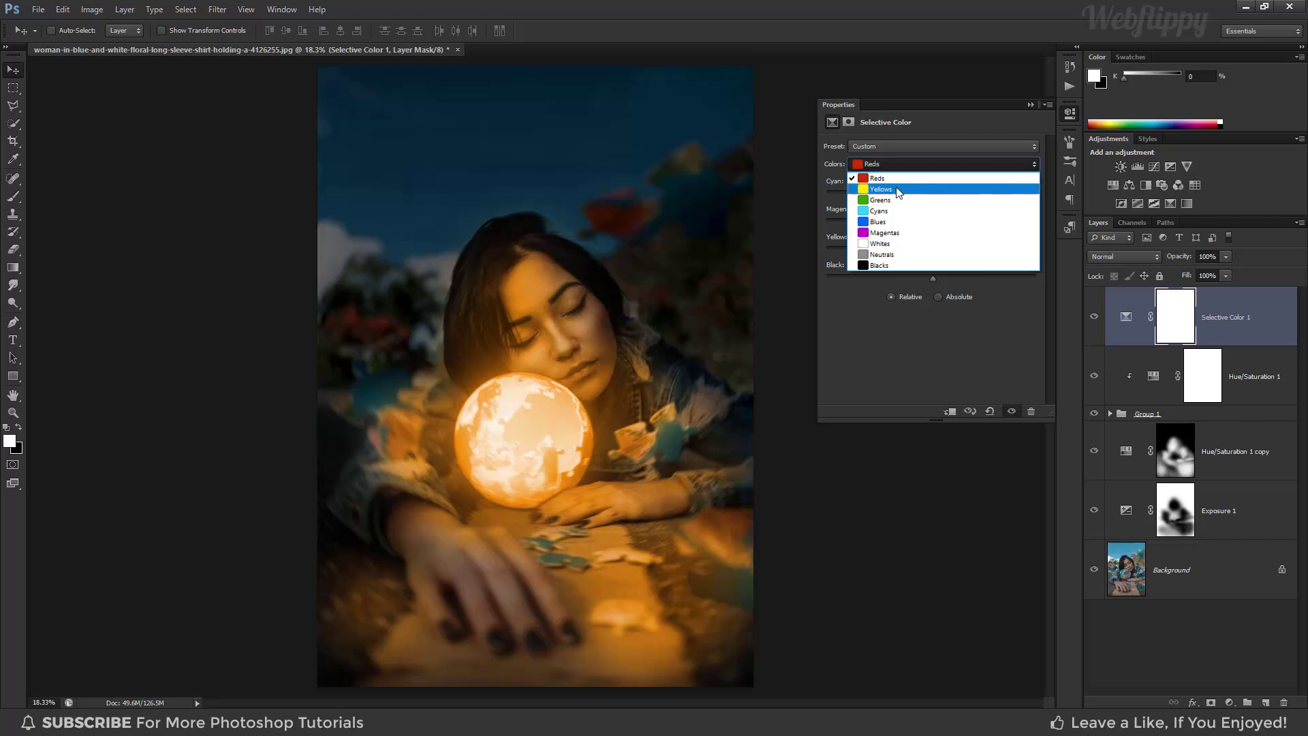
pyautogui.click(920, 179)
pyautogui.moveTo(932, 198); pyautogui.dragTo(964, 252)
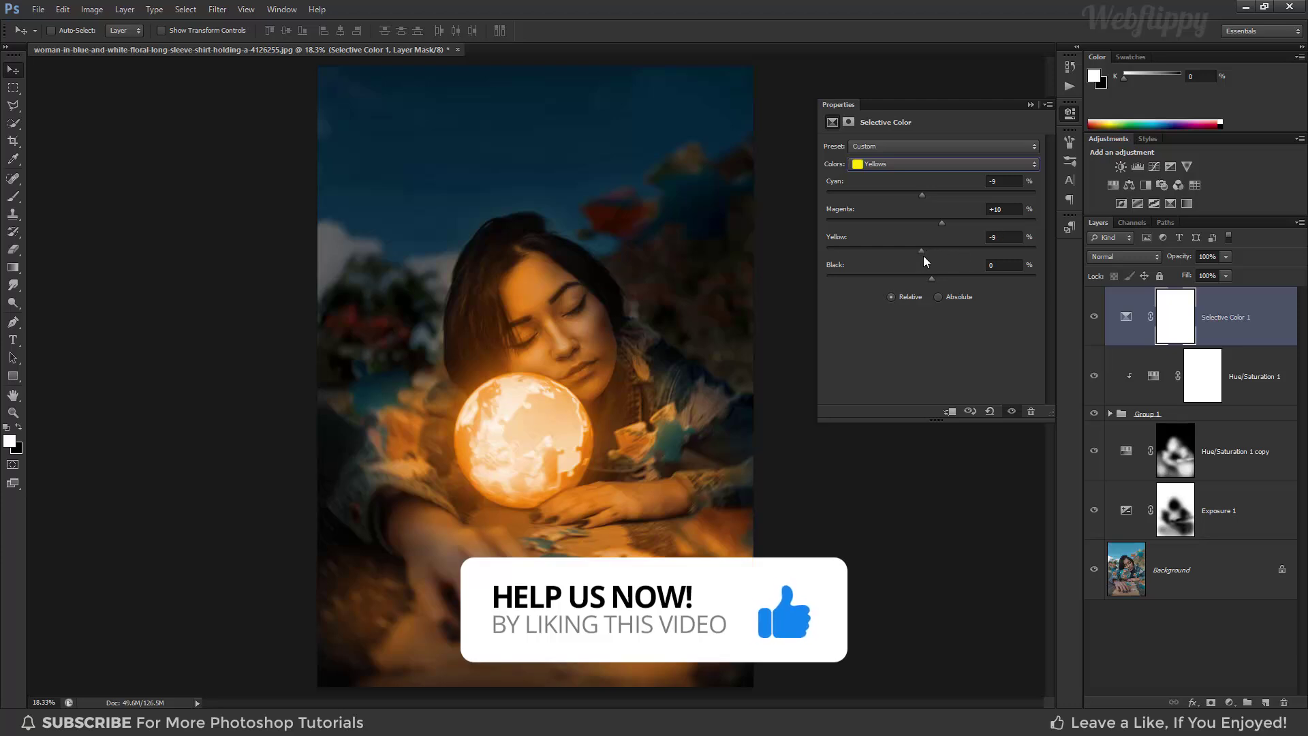
# Set the Selective Color Neutrals to Cyan -4, Magenta +6, Yellow -1 and Black +3, then collapse the adjustment's settings
pyautogui.click(901, 169)
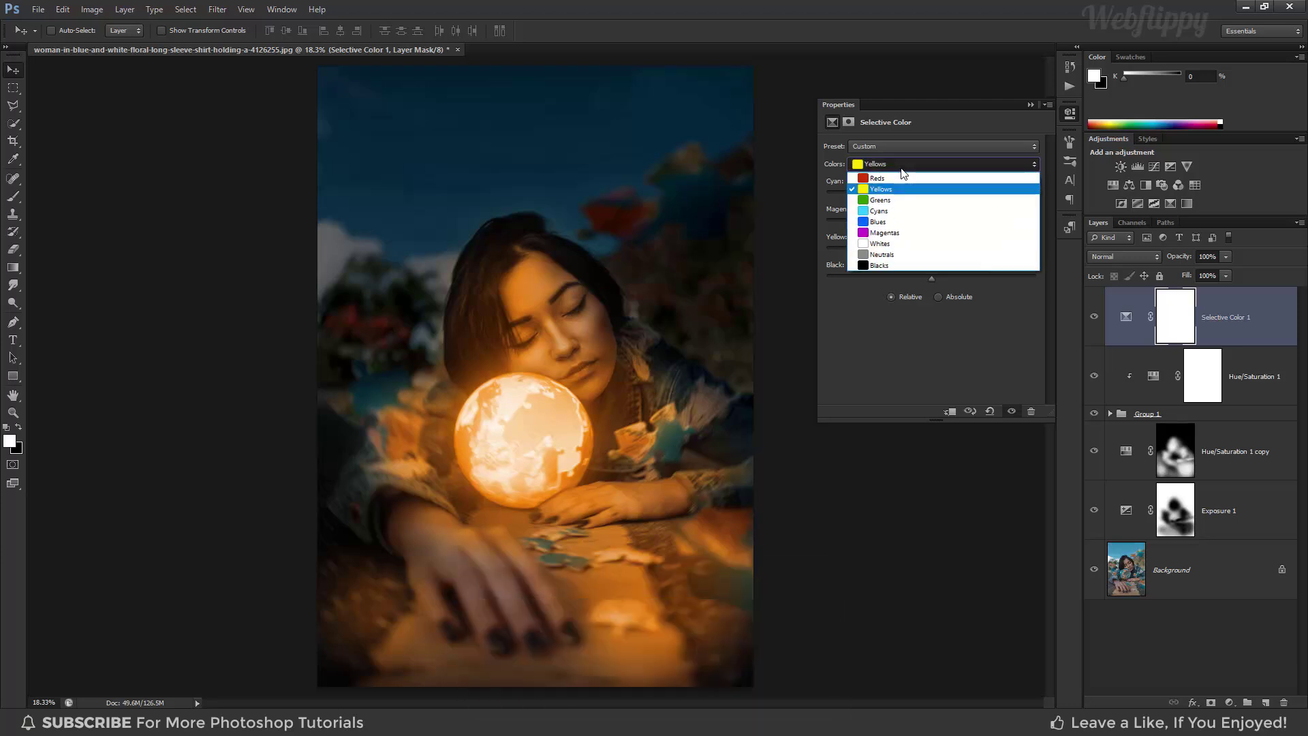
pyautogui.click(900, 255)
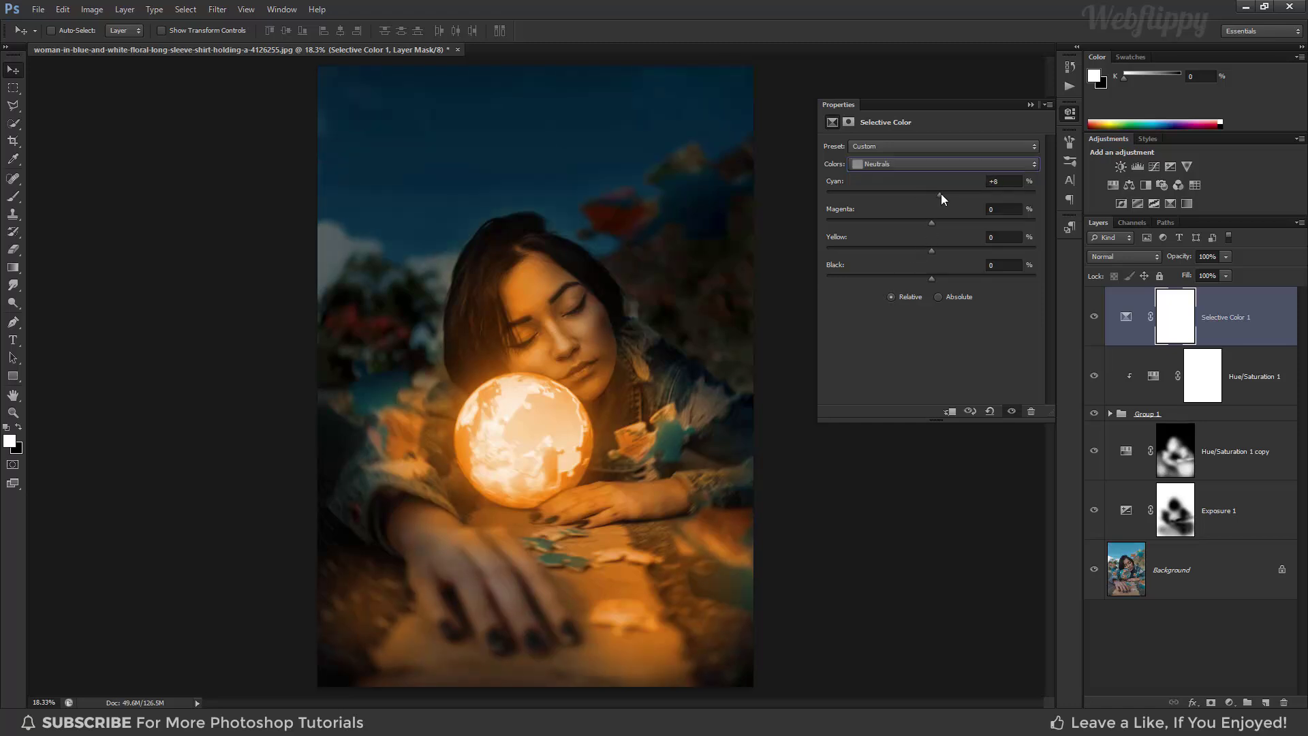
pyautogui.moveTo(942, 194); pyautogui.dragTo(938, 223)
pyautogui.moveTo(914, 249); pyautogui.dragTo(940, 279)
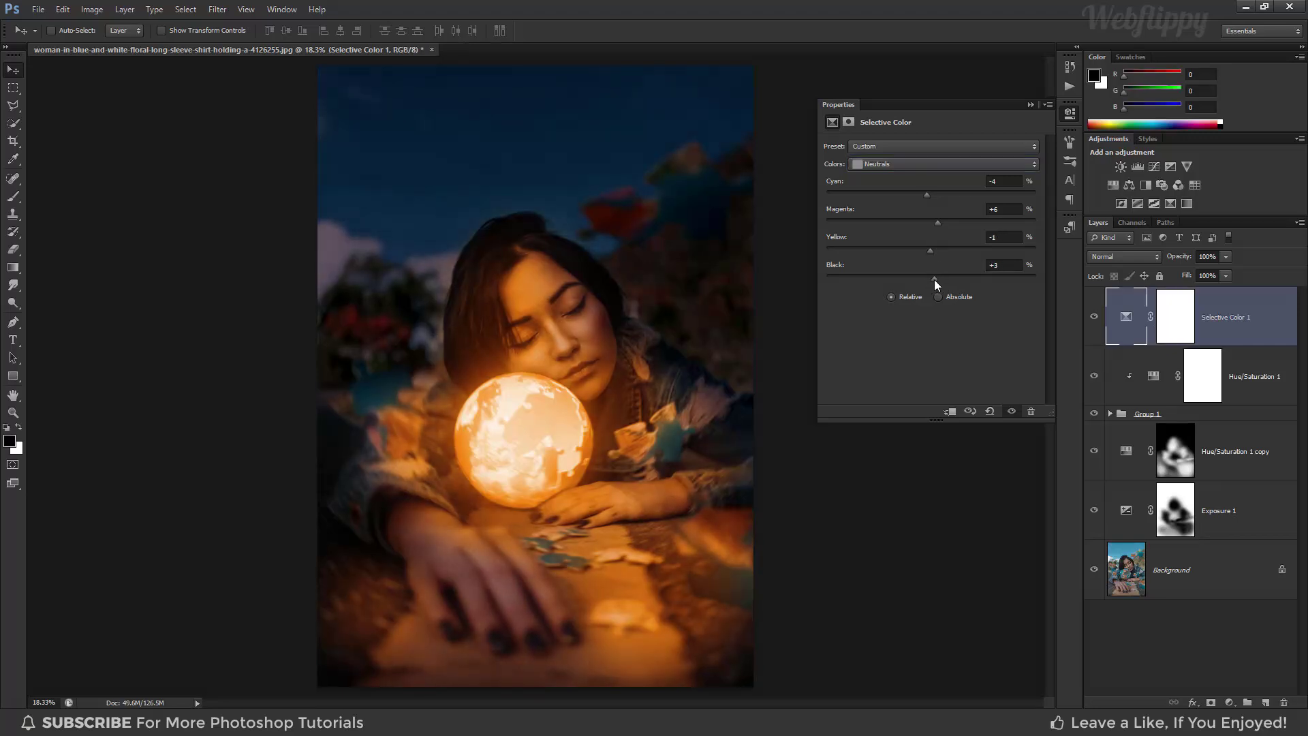
pyautogui.click(1031, 105)
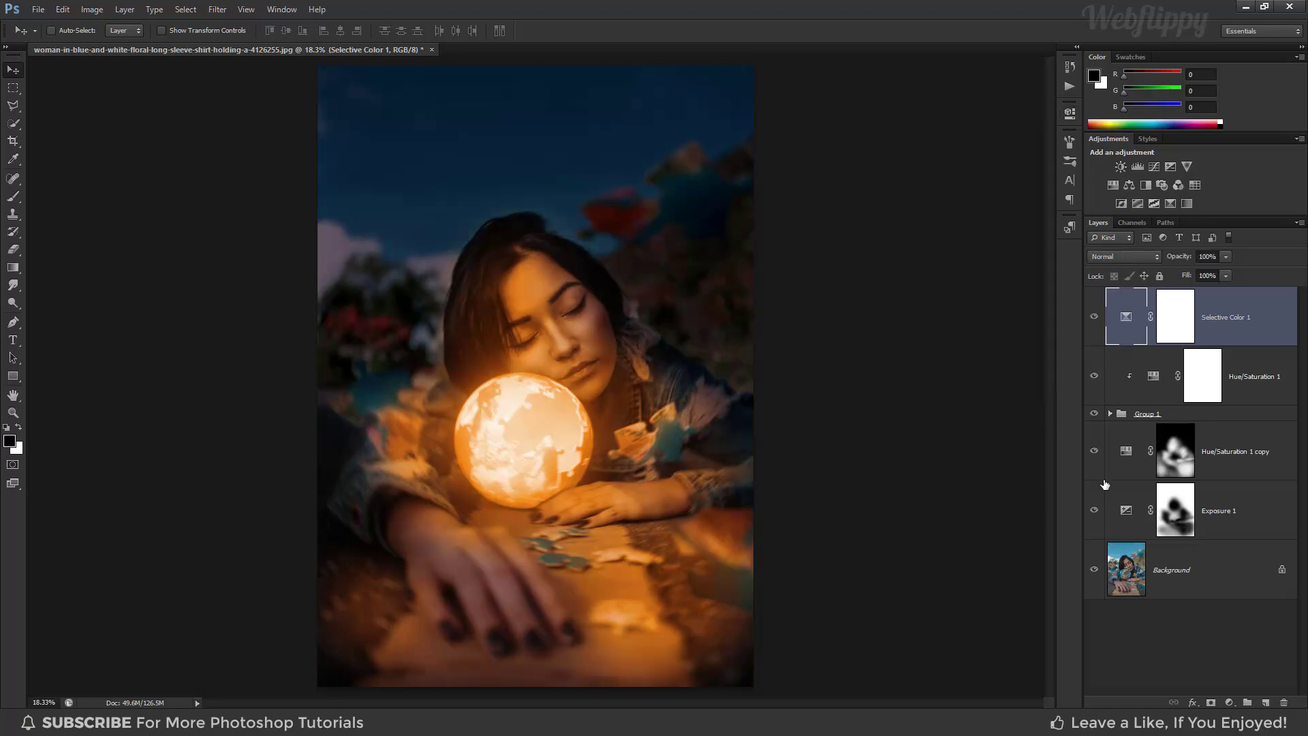
# Compare the original photo with the finished edit by hiding and showing every layer except the Background
pyautogui.keyDown('alt'); pyautogui.click(1094, 575); pyautogui.keyUp('alt')
pyautogui.keyDown('alt'); pyautogui.click(1094, 576); pyautogui.keyUp('alt')
pyautogui.keyDown('alt'); pyautogui.click(1095, 579); pyautogui.keyUp('alt')
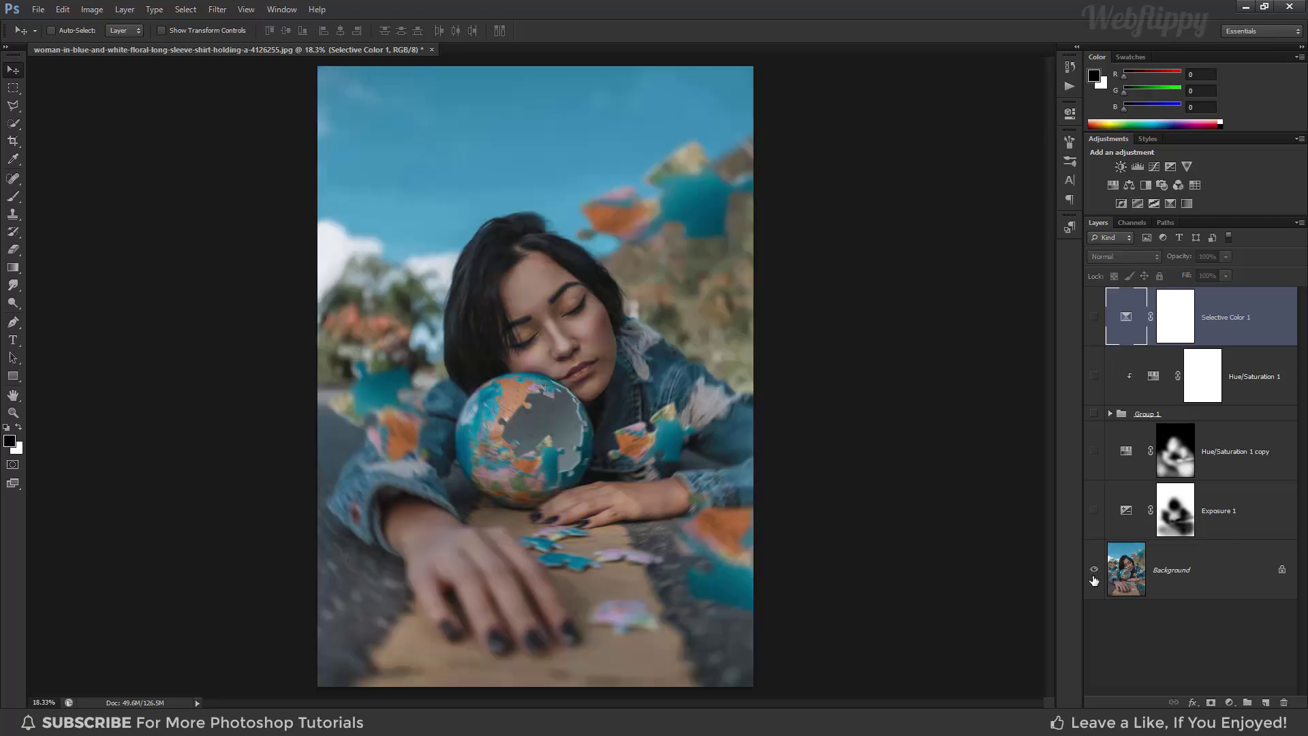
pyautogui.keyDown('alt'); pyautogui.click(1094, 579); pyautogui.keyUp('alt')
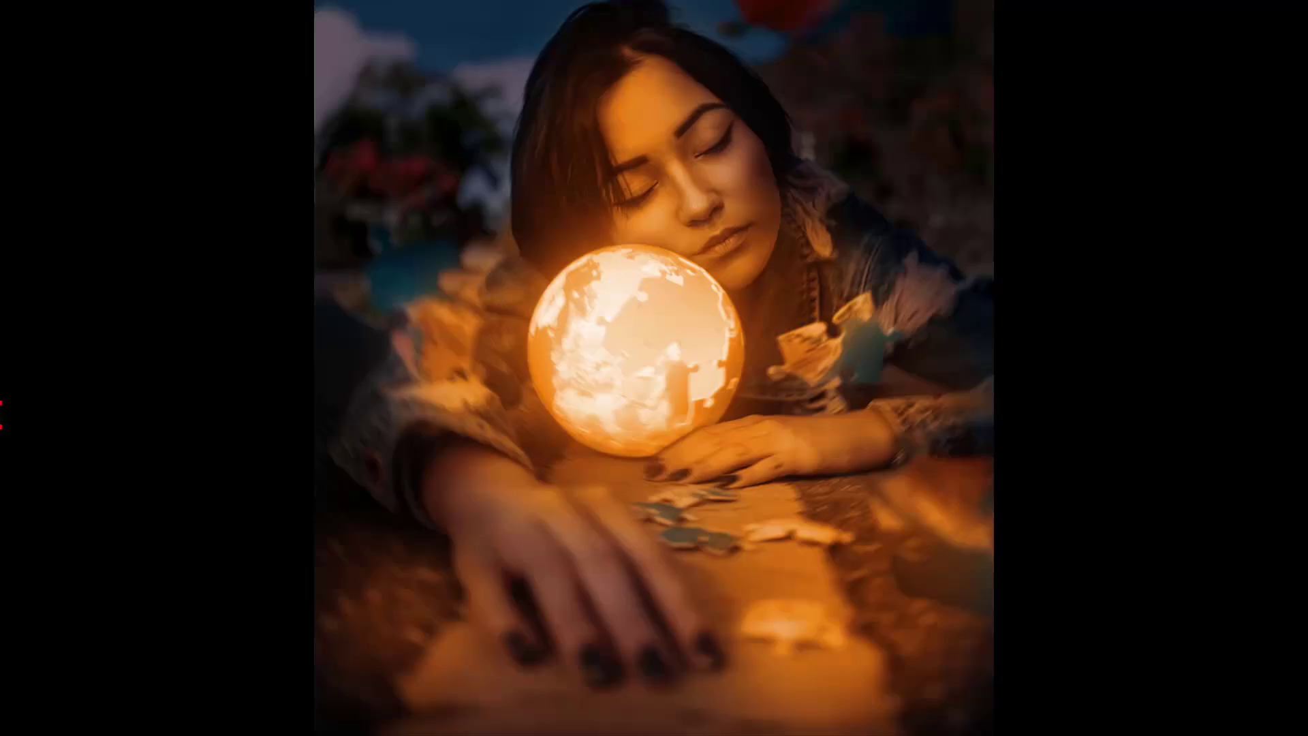